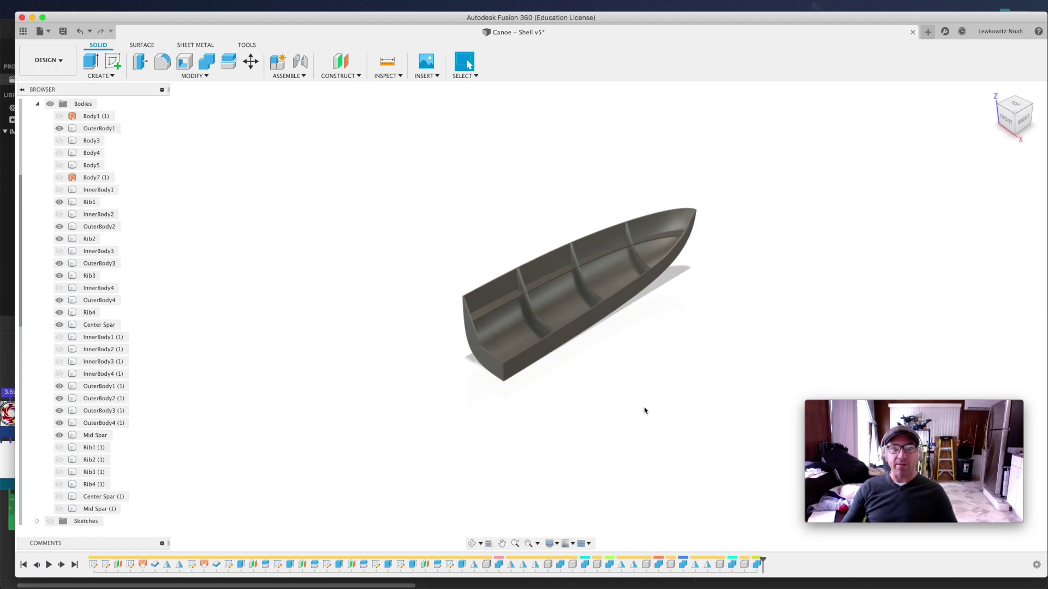
- Turn on component color cycling for the canoe model
click(399, 77)
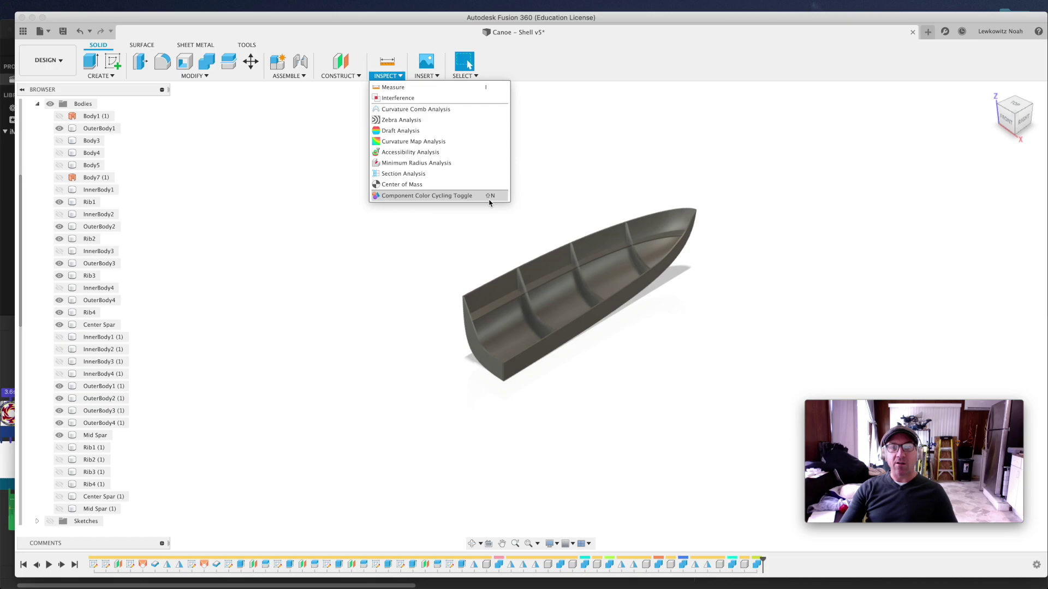
click(454, 234)
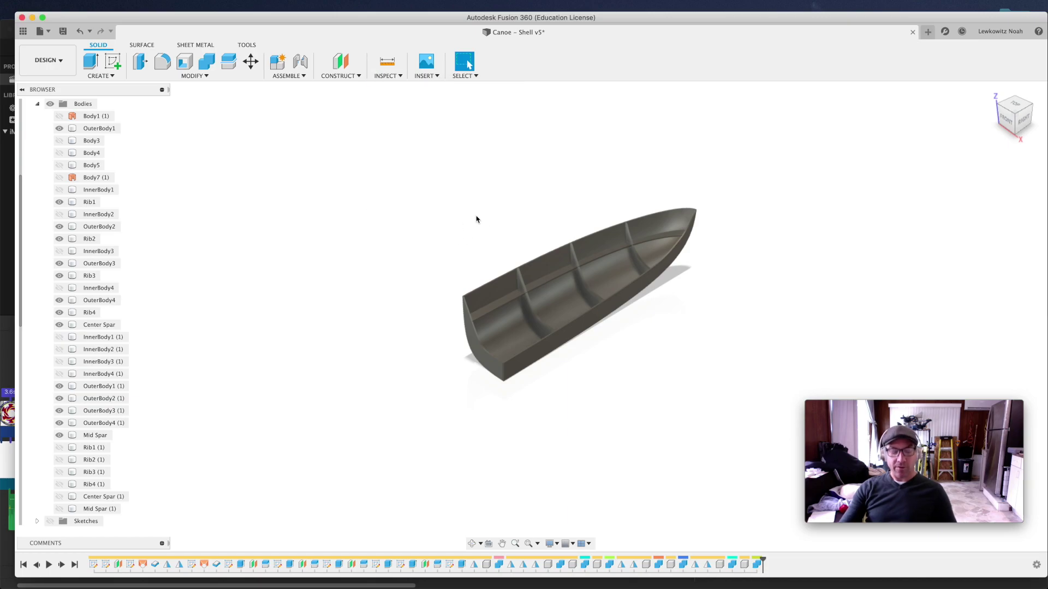
key(shift+n)
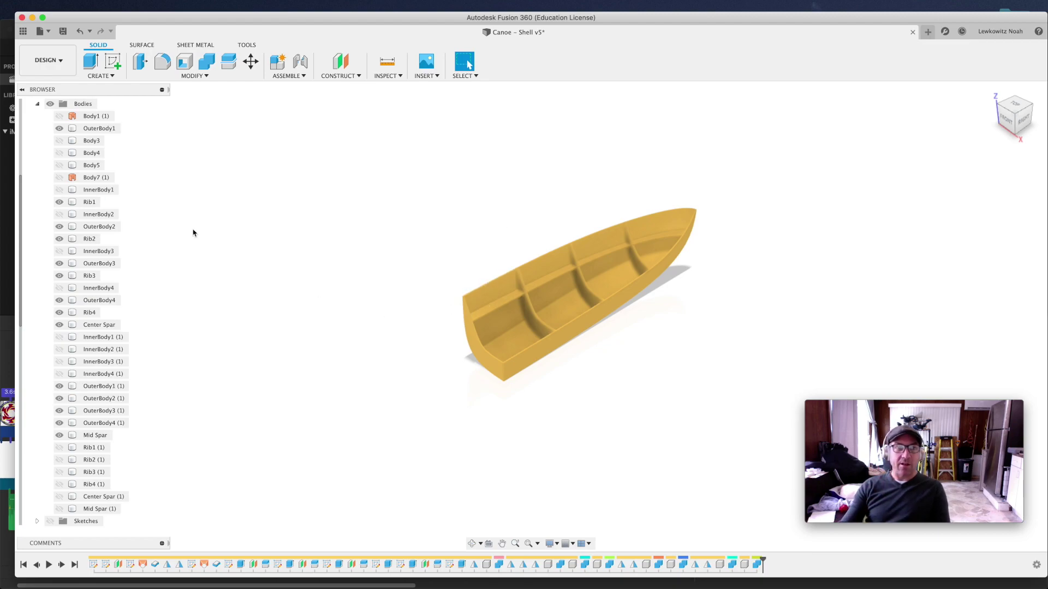
scroll(135, 193, down, 5)
scroll(160, 197, up, 3)
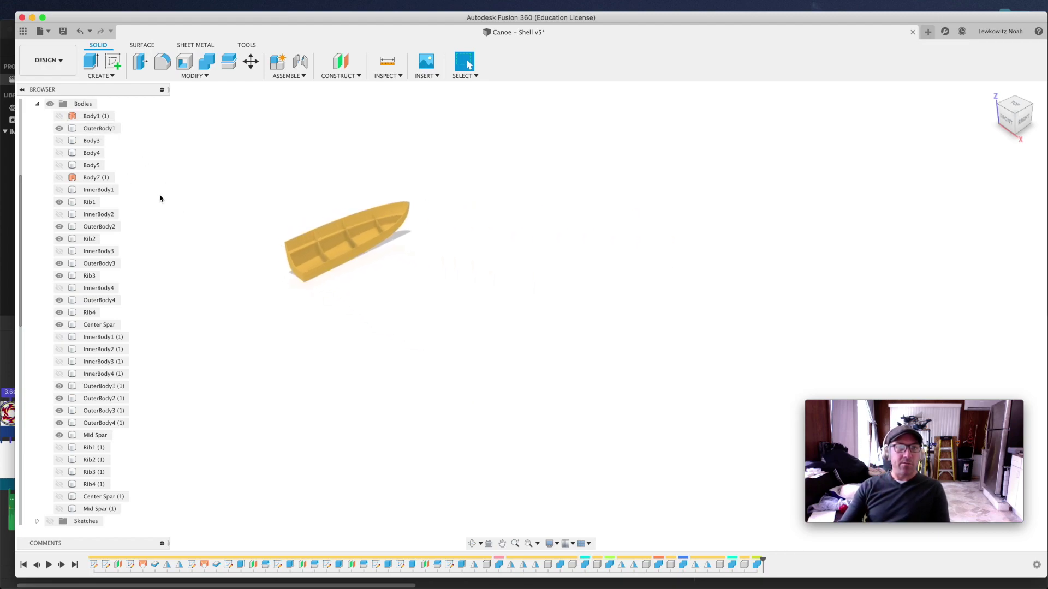
scroll(92, 140, up, 3)
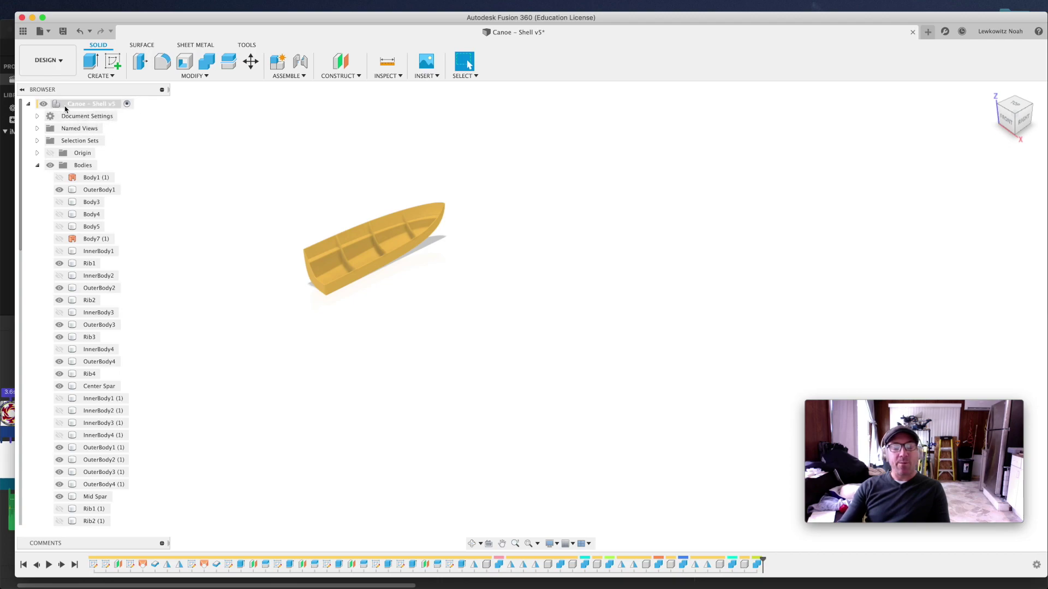
click(37, 109)
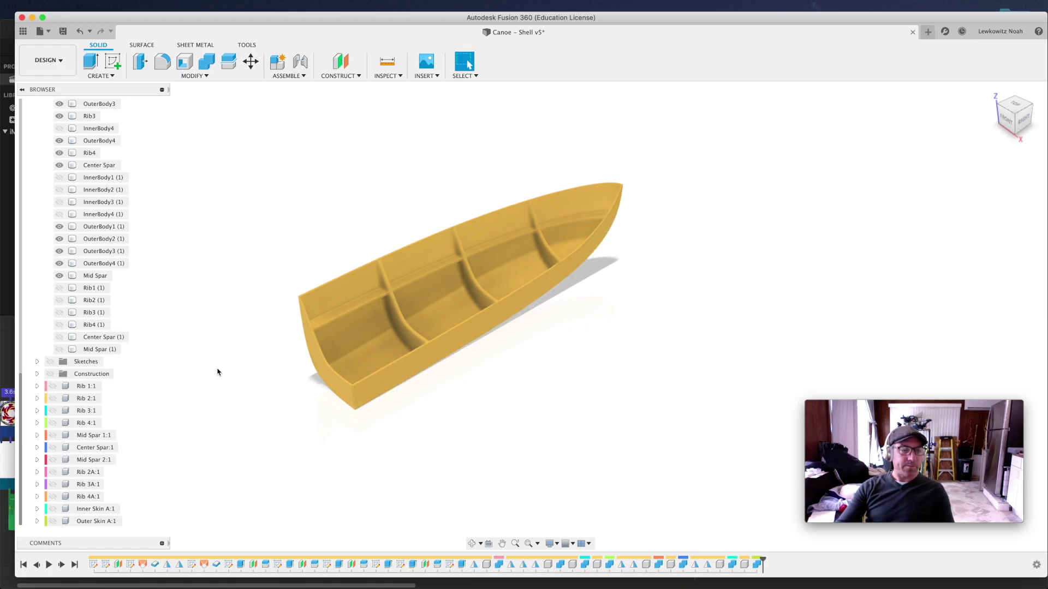
- Mirror the Rib1 body across the vertical origin plane along the boat's centerline, using the Bodies pattern type
scroll(68, 182, up, 10)
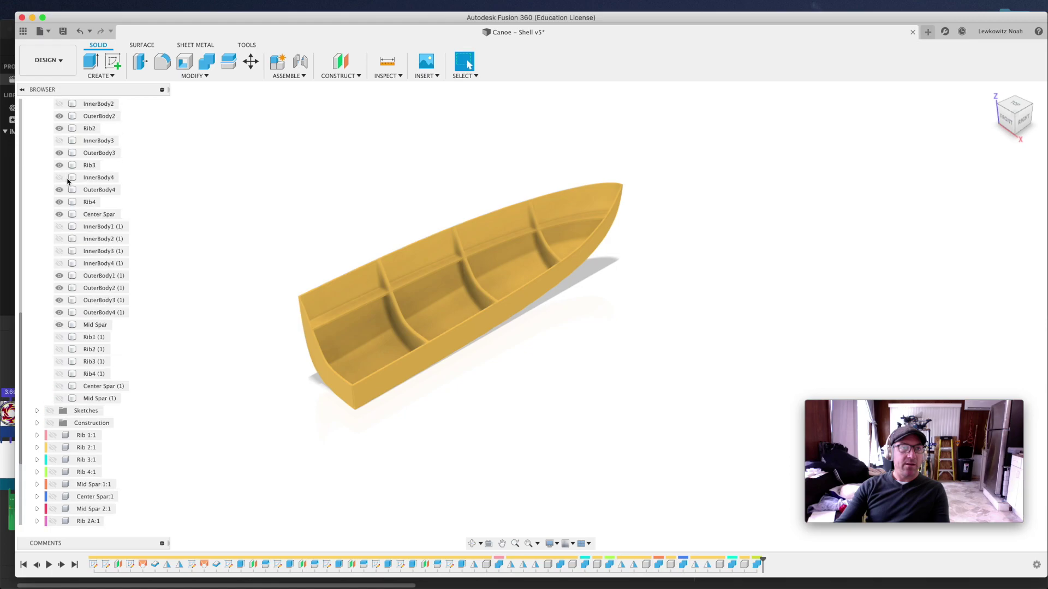
click(111, 75)
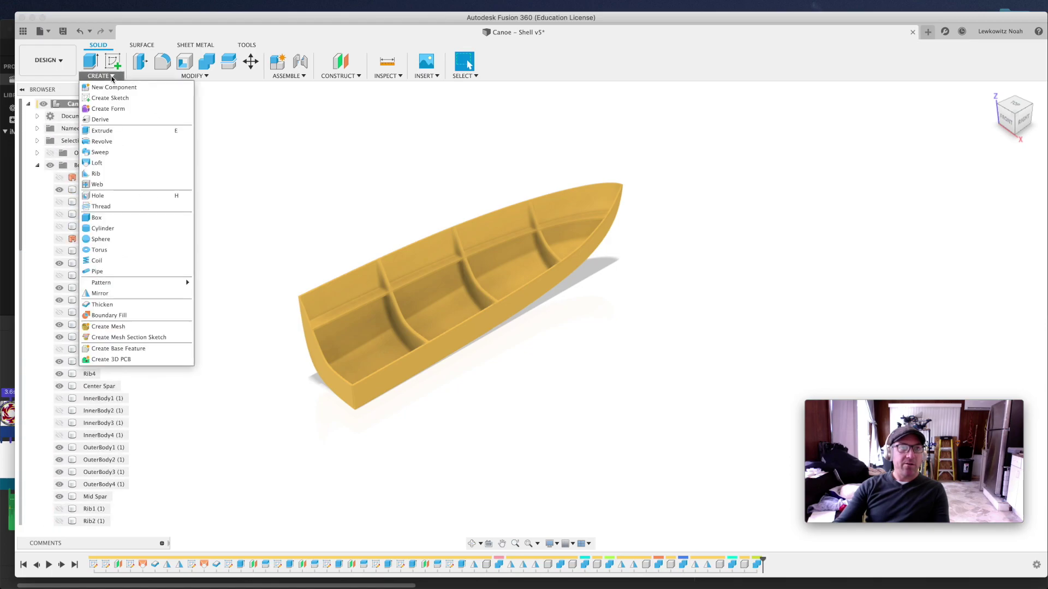
click(119, 294)
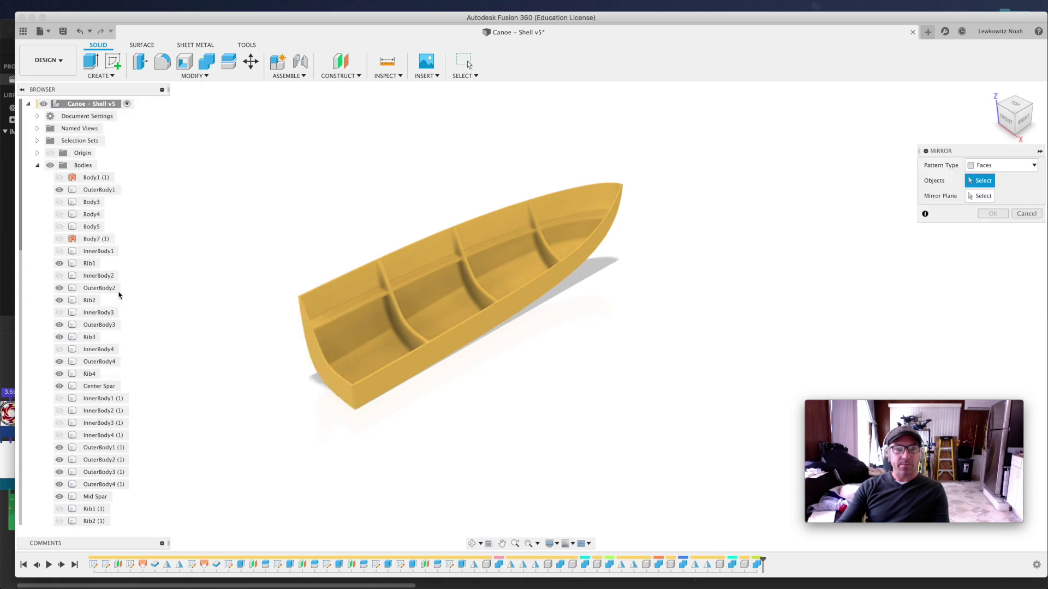
click(1034, 166)
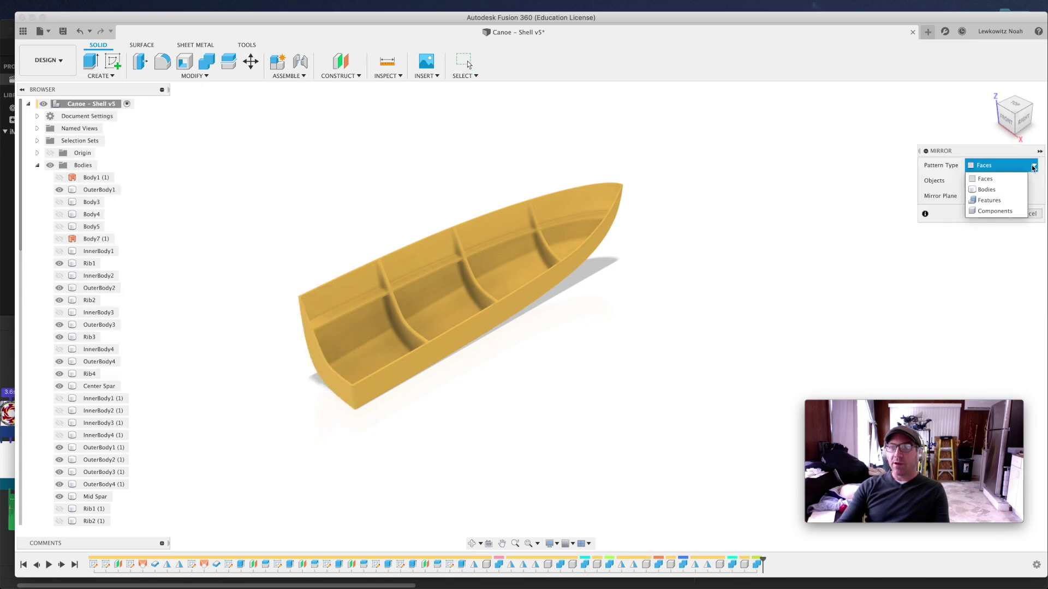
click(1005, 190)
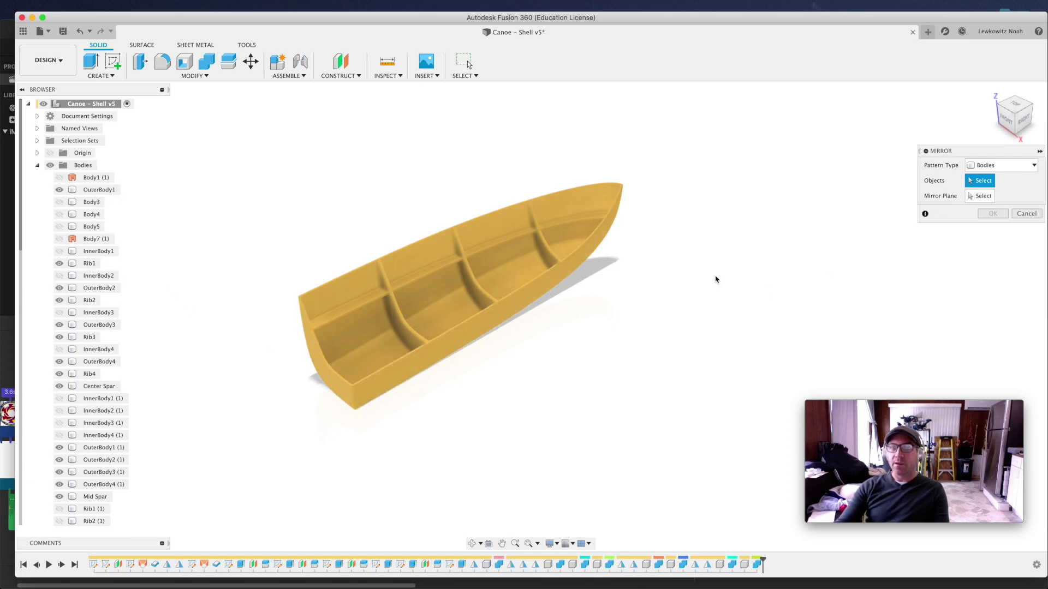
click(90, 263)
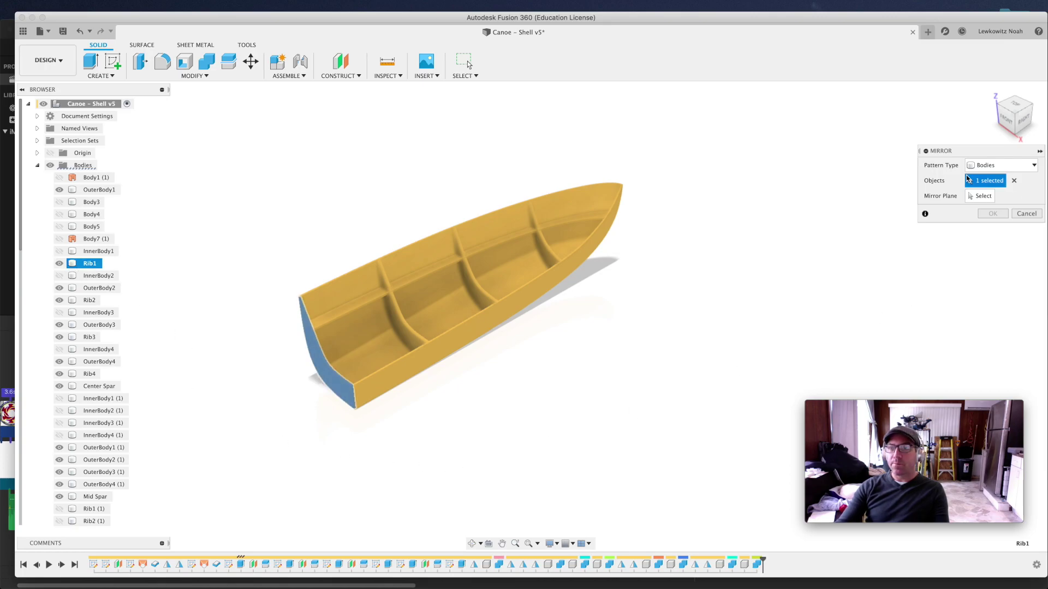
click(980, 198)
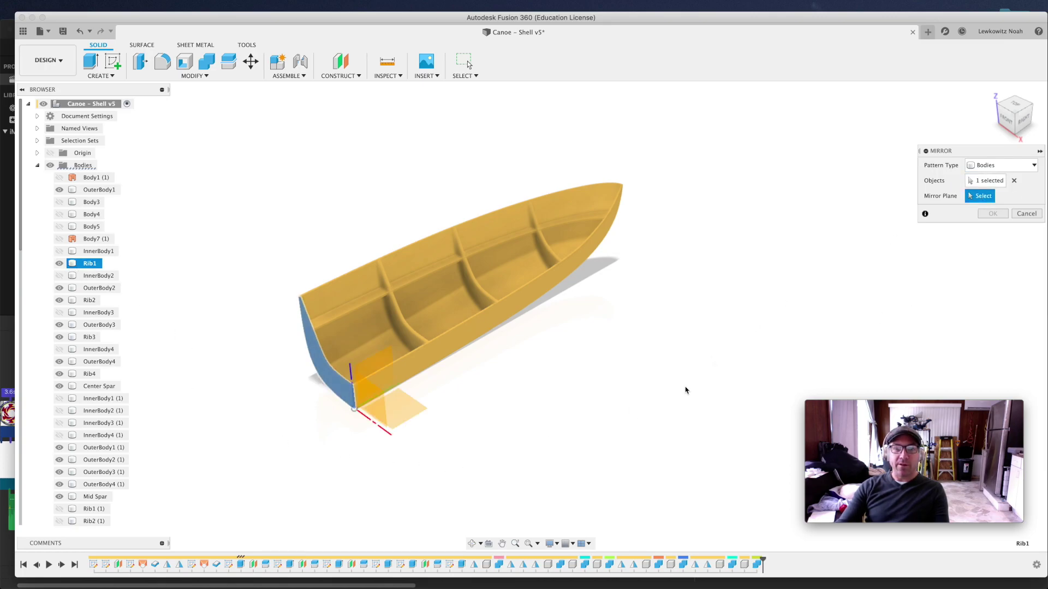
click(373, 365)
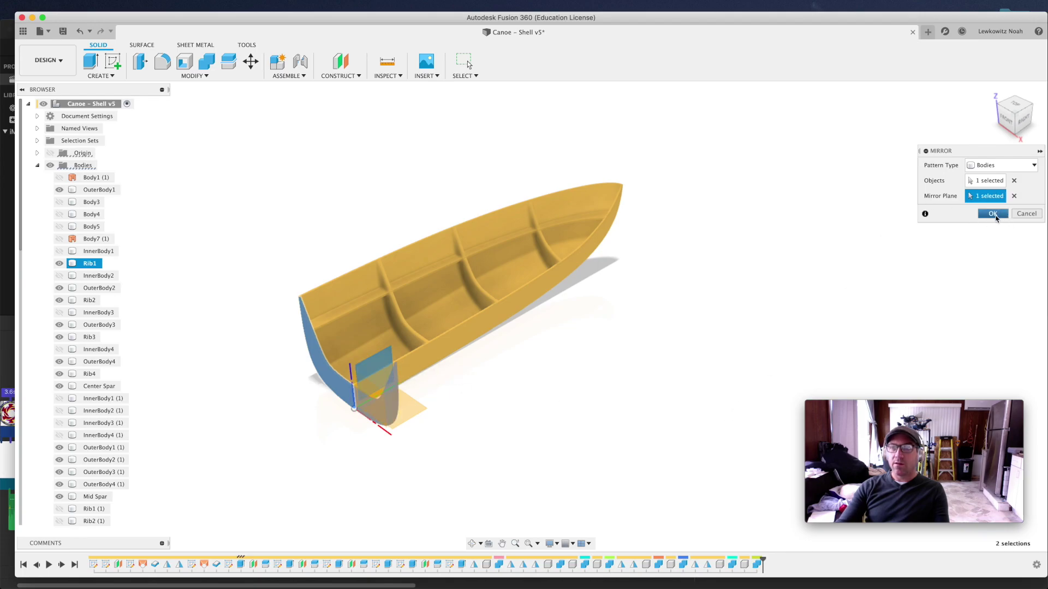
click(992, 214)
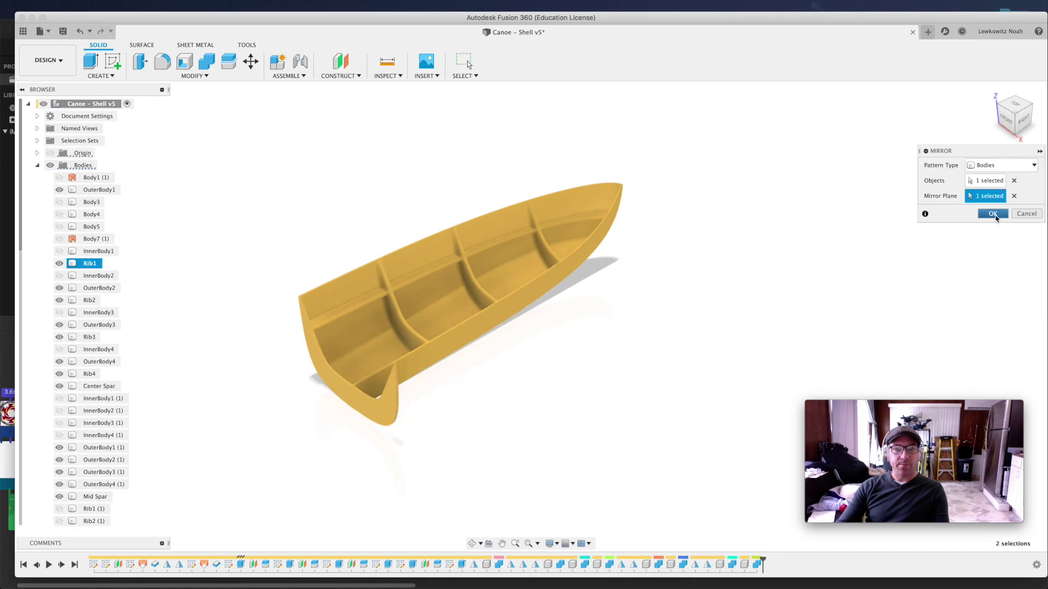
scroll(115, 488, down, 5)
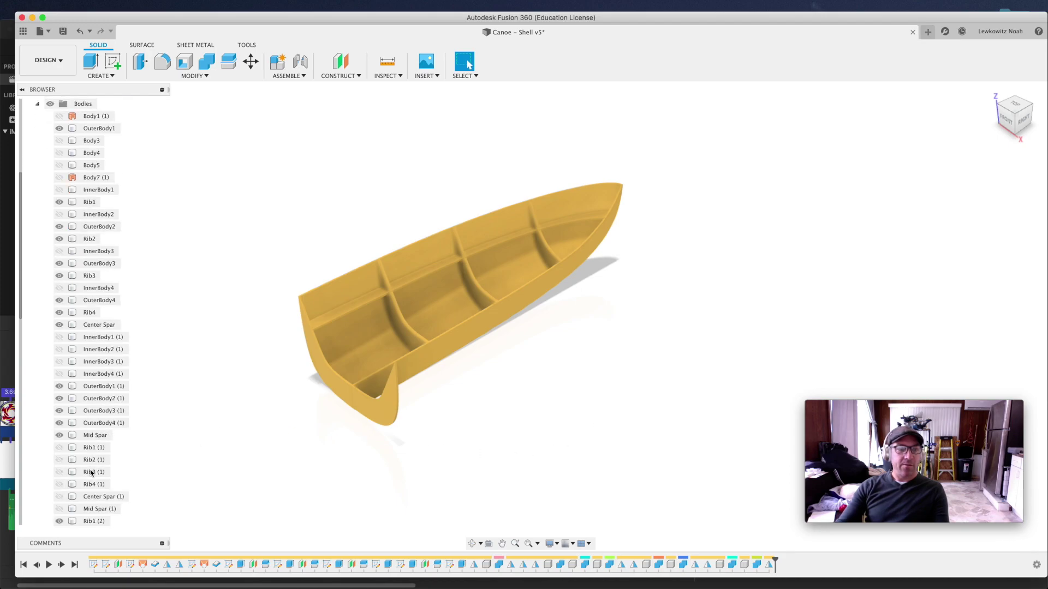
click(92, 475)
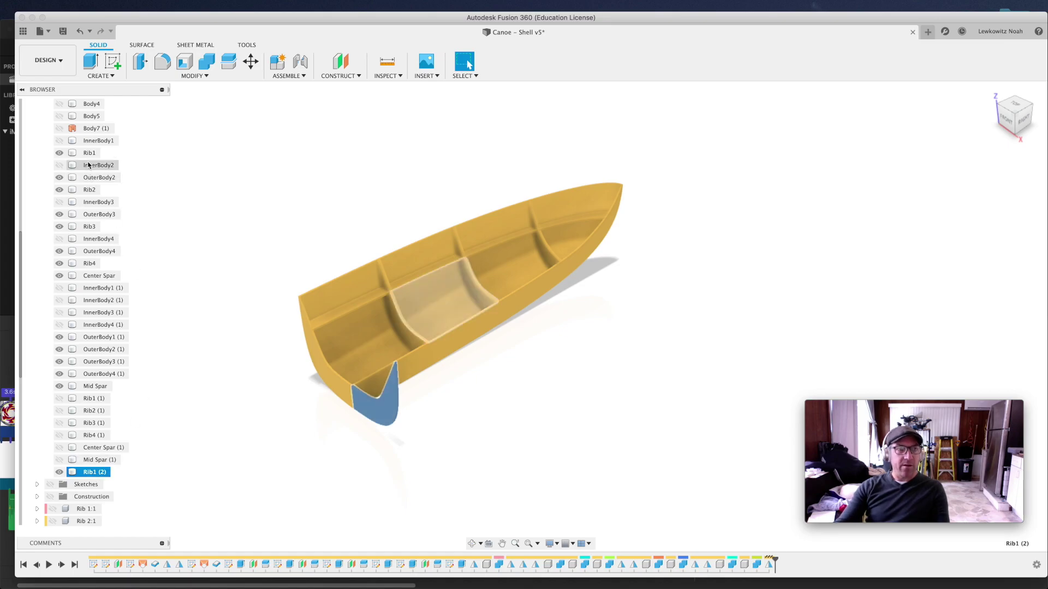
super+click(90, 152)
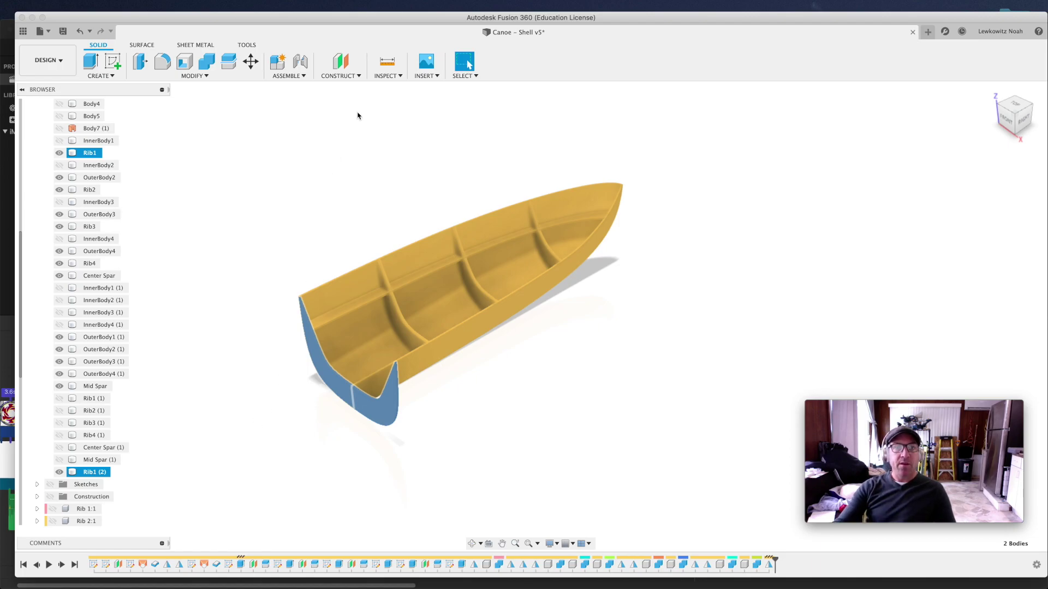
click(229, 78)
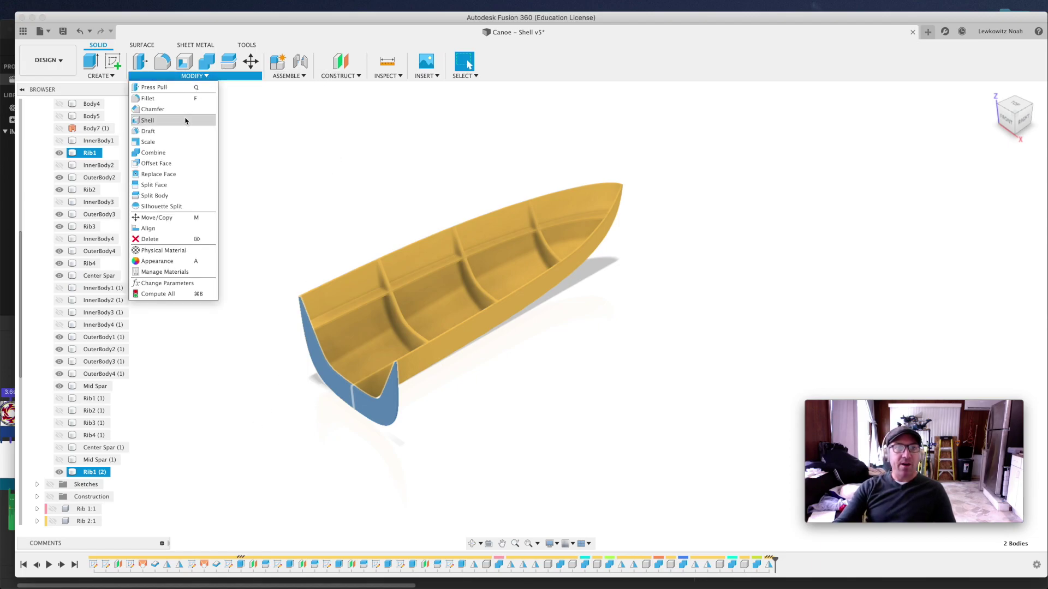
click(329, 161)
- Combine Rib1 with its mirrored copy using the Join operation, creating a new component and keeping the tool bodies
click(197, 77)
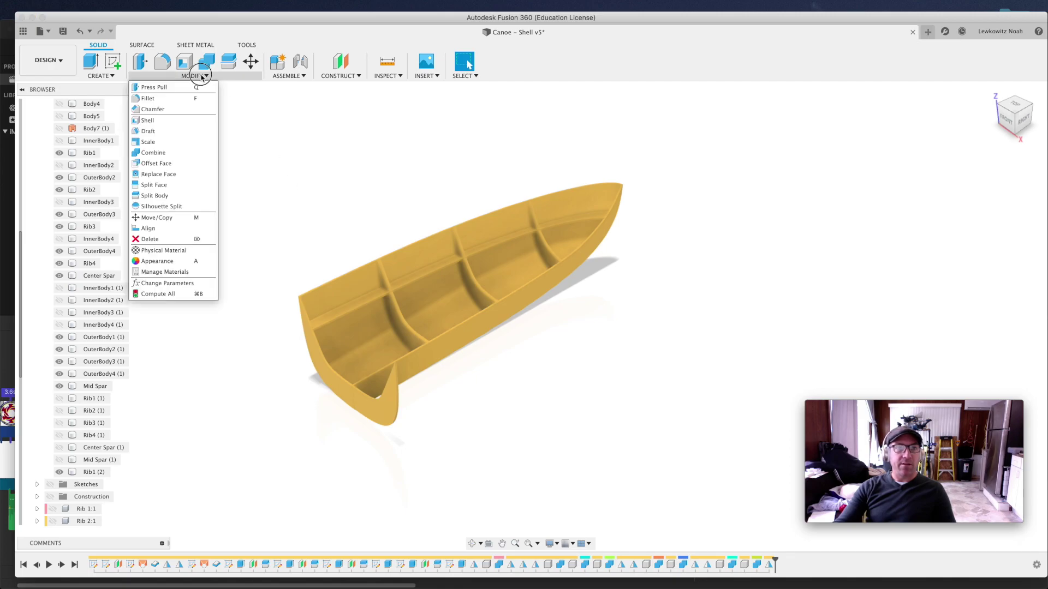
click(160, 153)
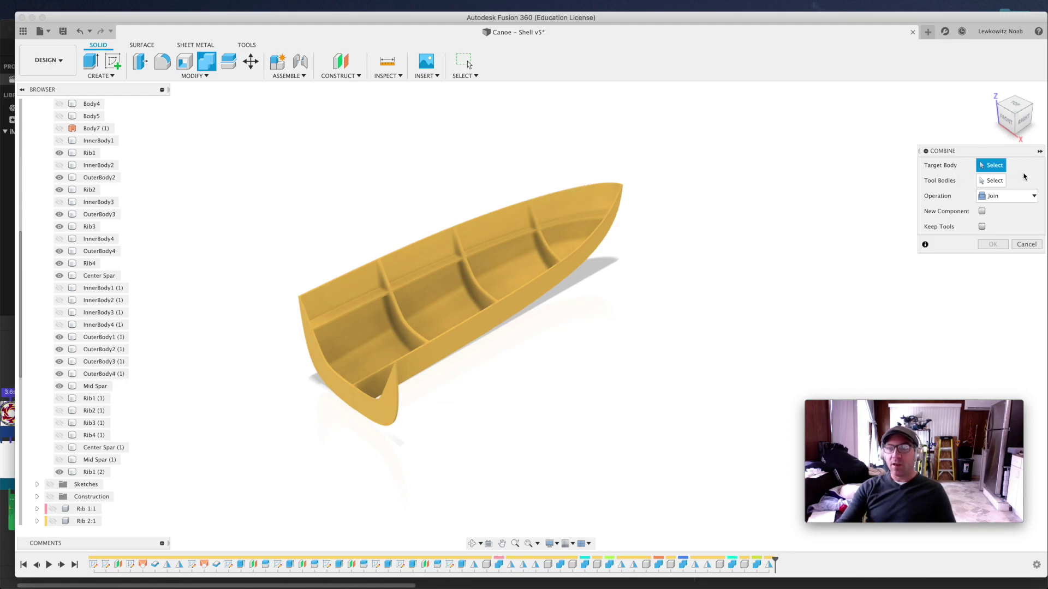
click(322, 376)
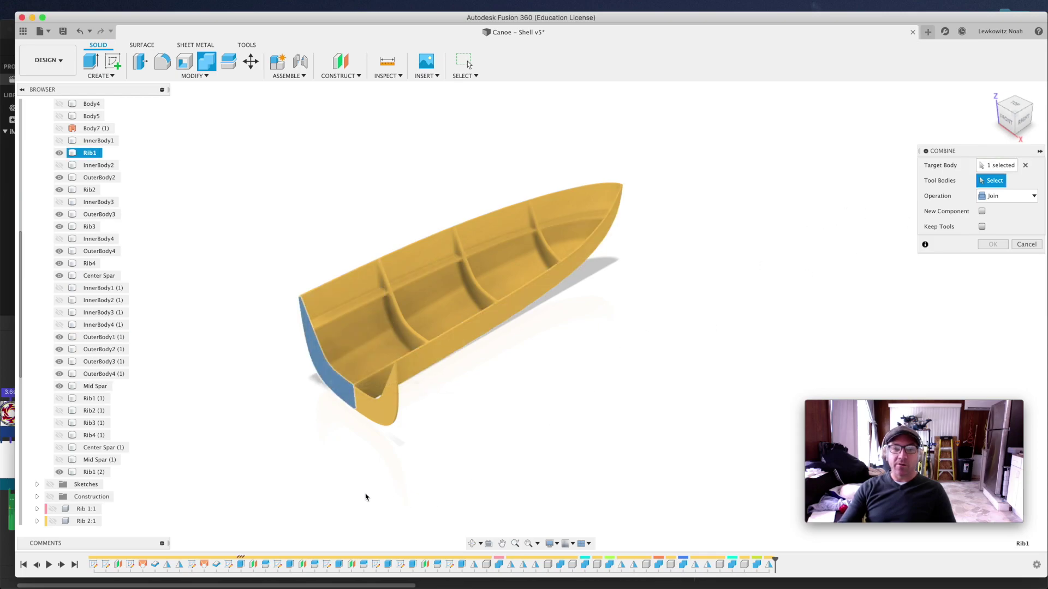
click(384, 414)
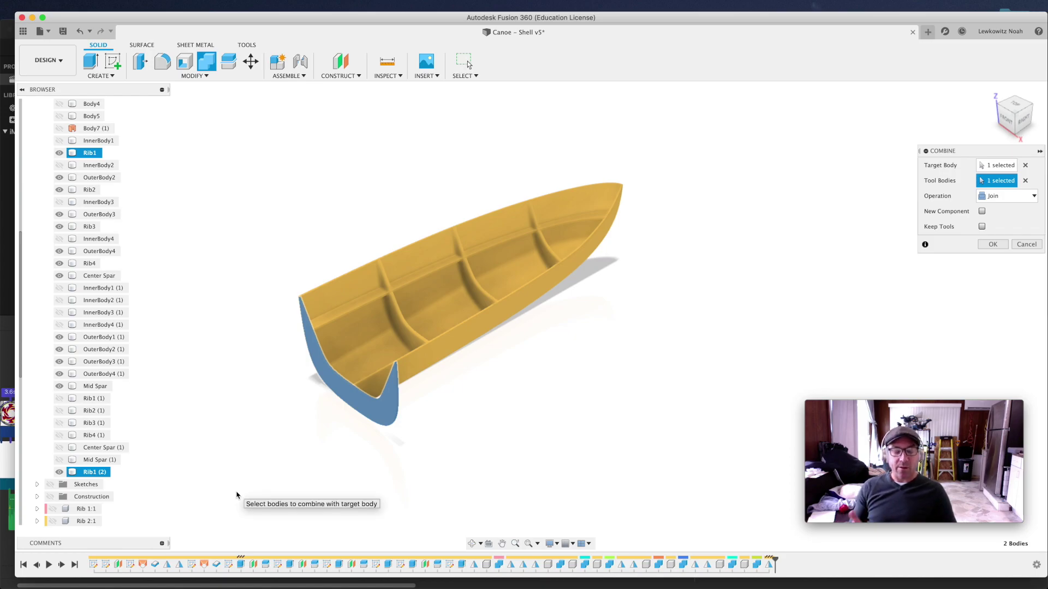
click(982, 211)
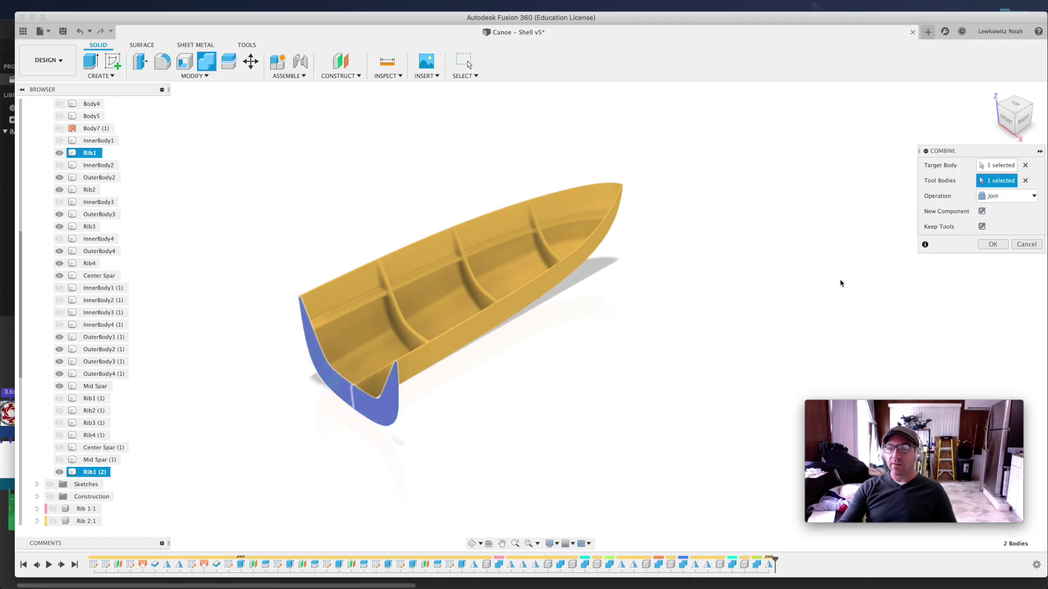
click(993, 244)
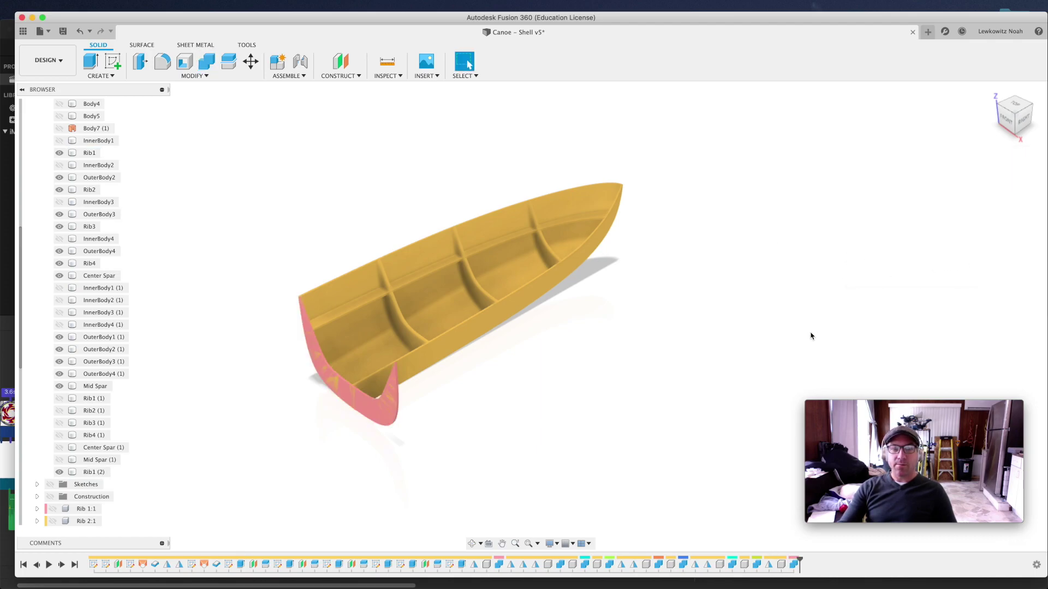
- Hide the whole Bodies folder and collapse it in the browser
scroll(119, 241, up, 4)
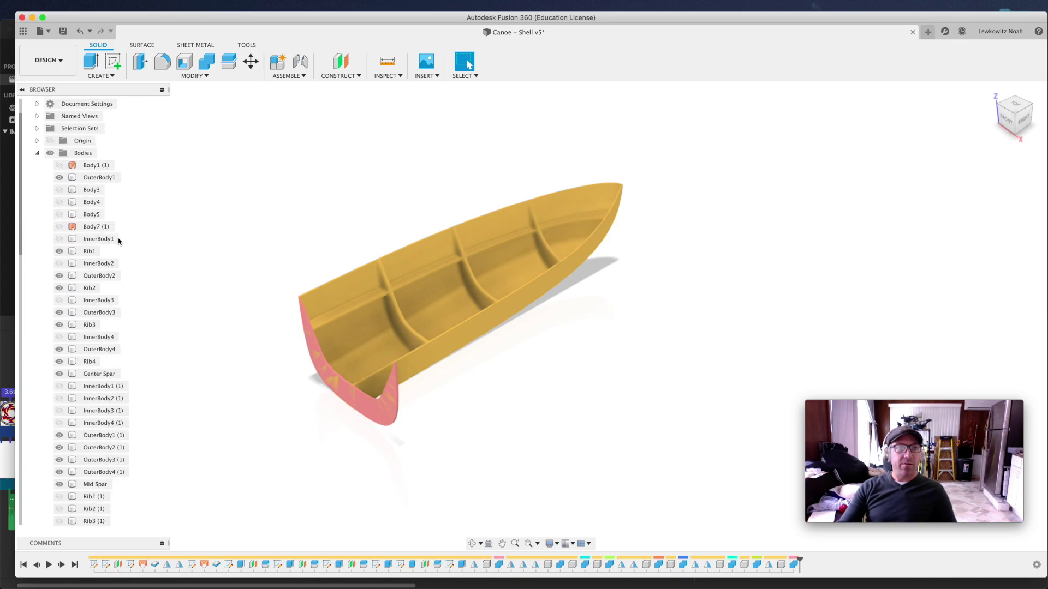
click(50, 155)
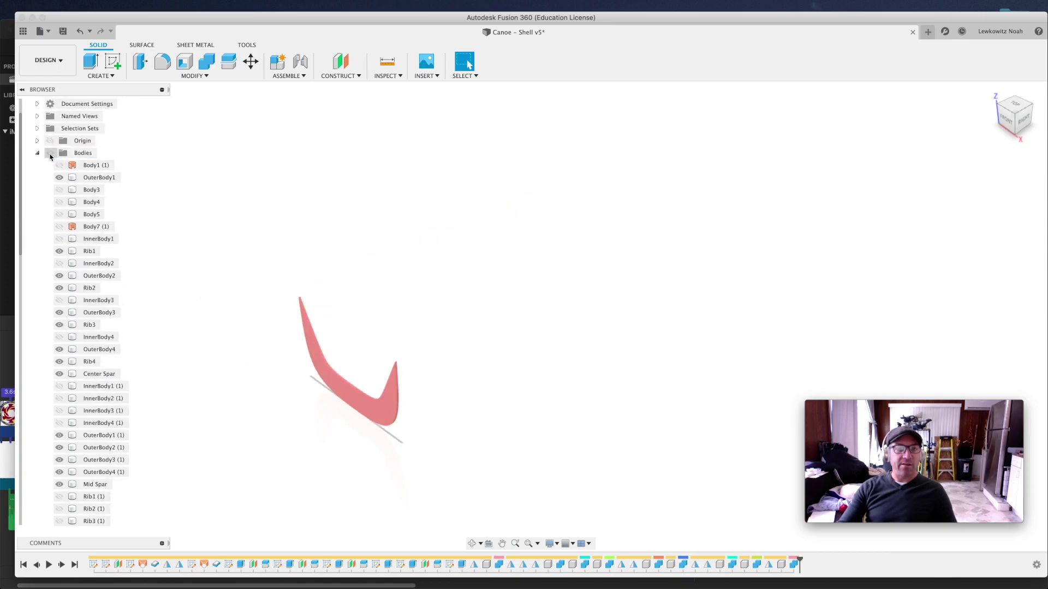
click(37, 153)
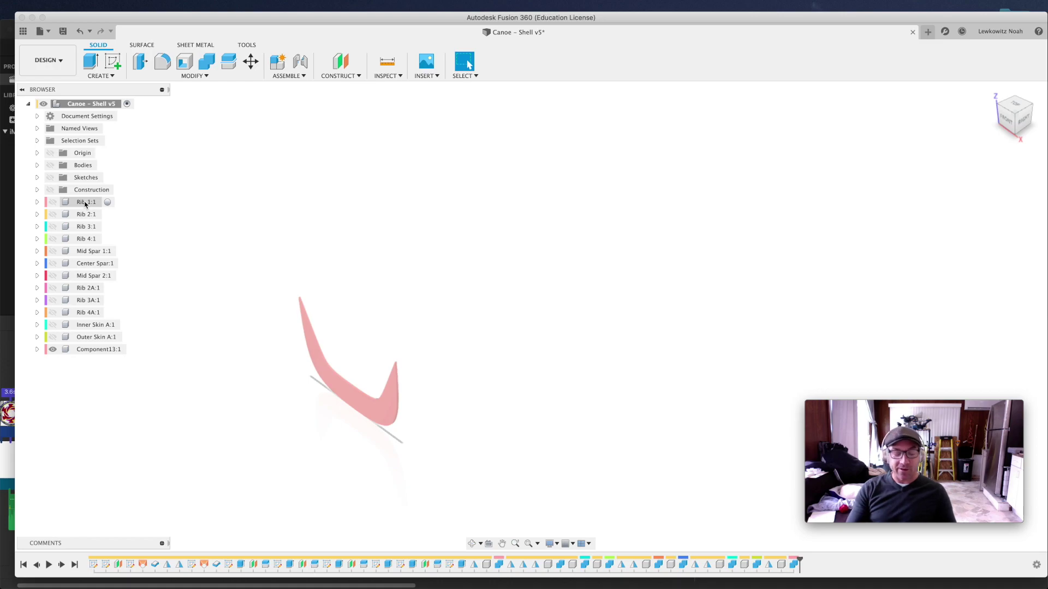
- Rename the new component holding the full joined rib to Rib 12
click(96, 351)
double_click(97, 351)
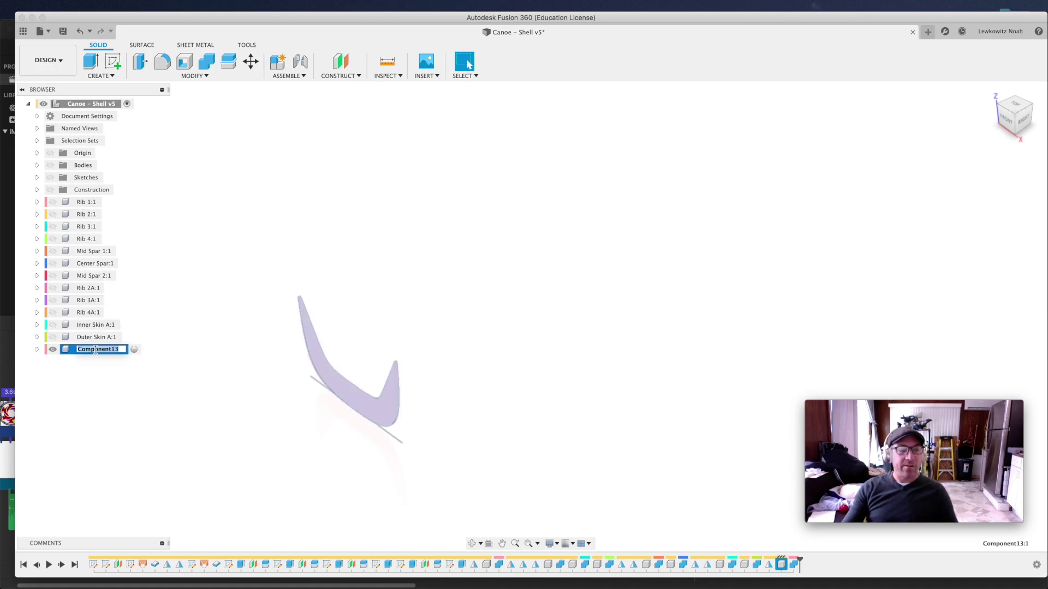
text(Rib 1)
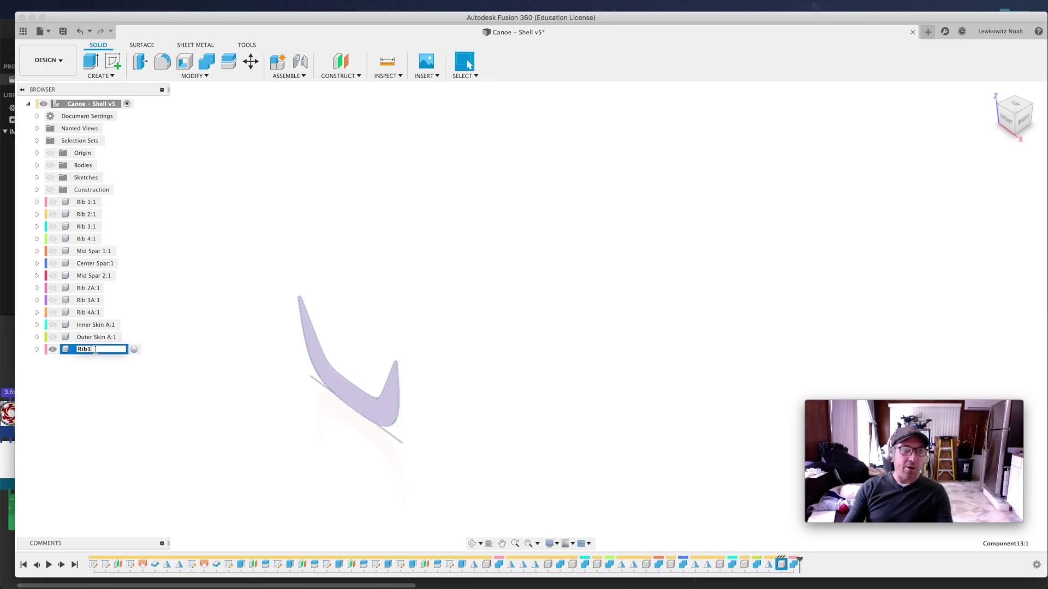
text(2)
click(87, 350)
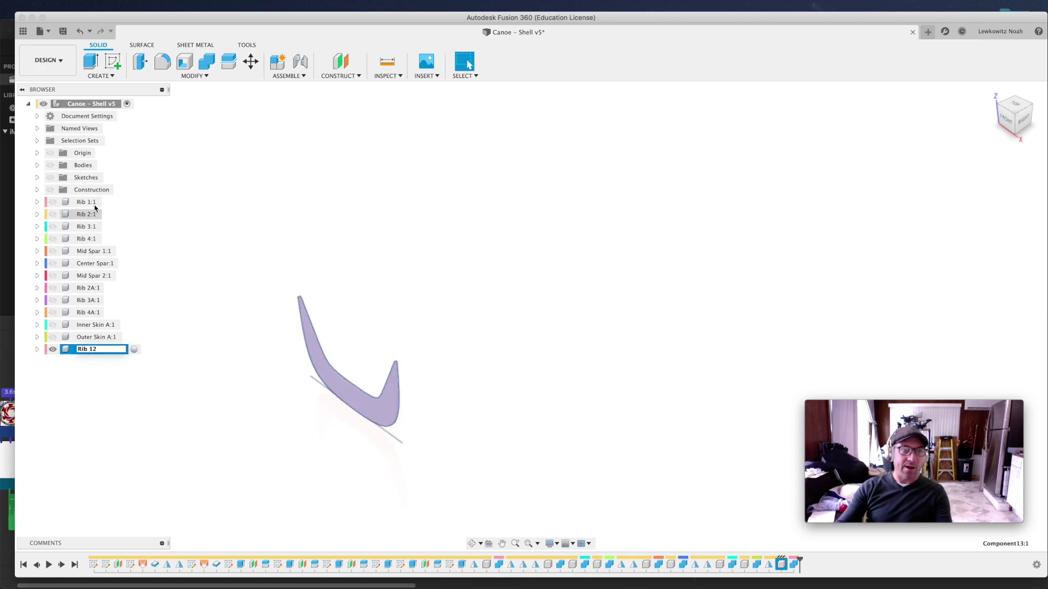
click(99, 423)
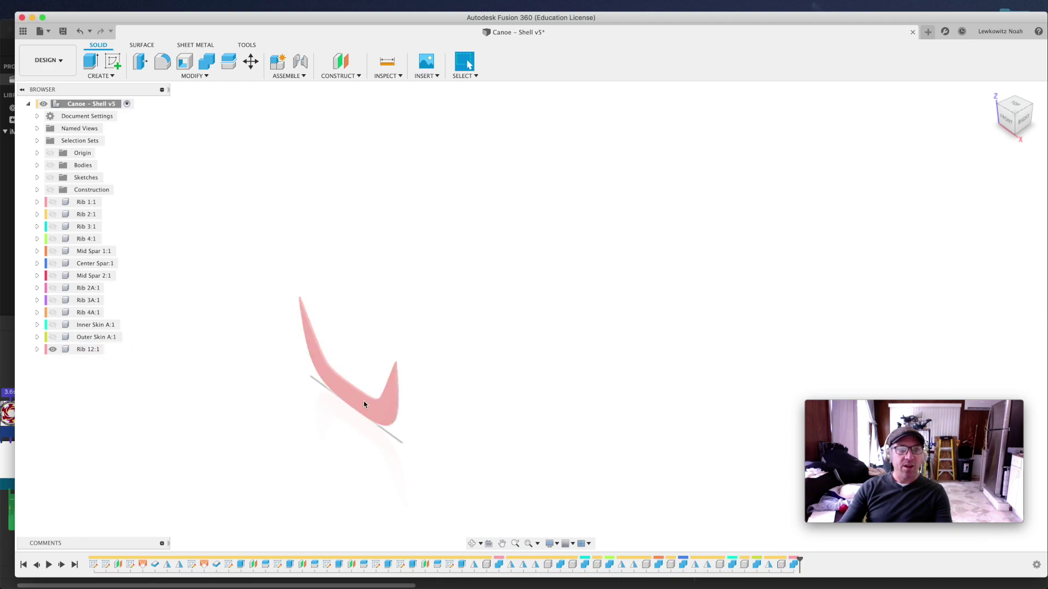
- Activate the Rib 12 component
click(86, 352)
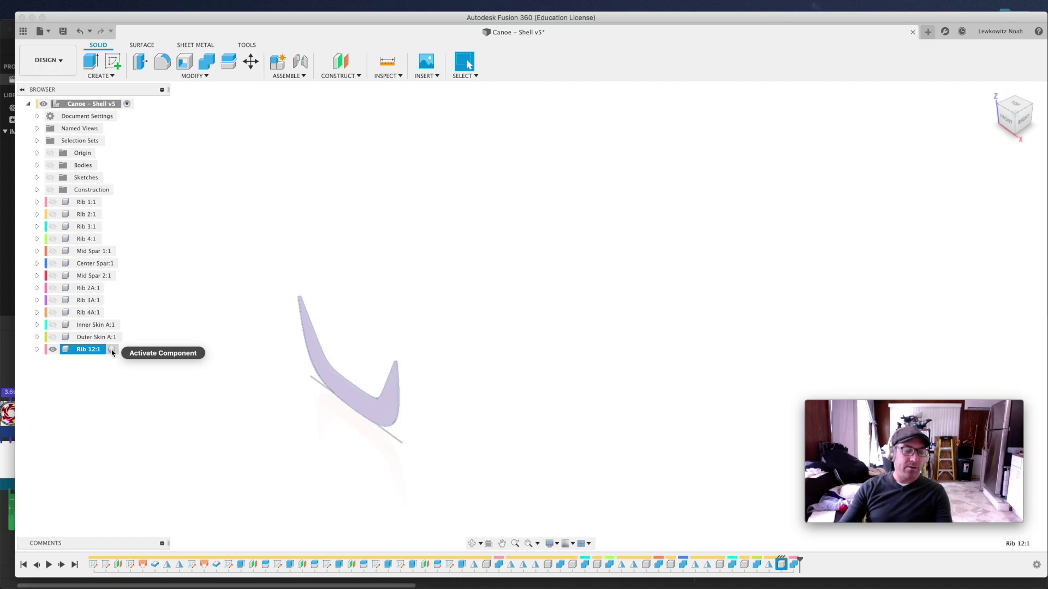
click(112, 350)
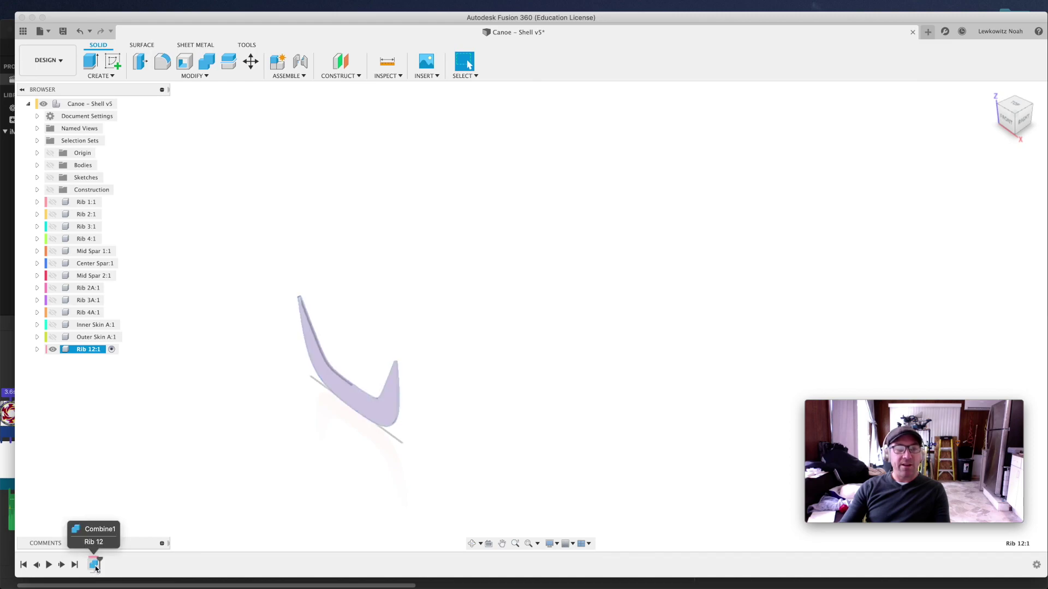
click(215, 462)
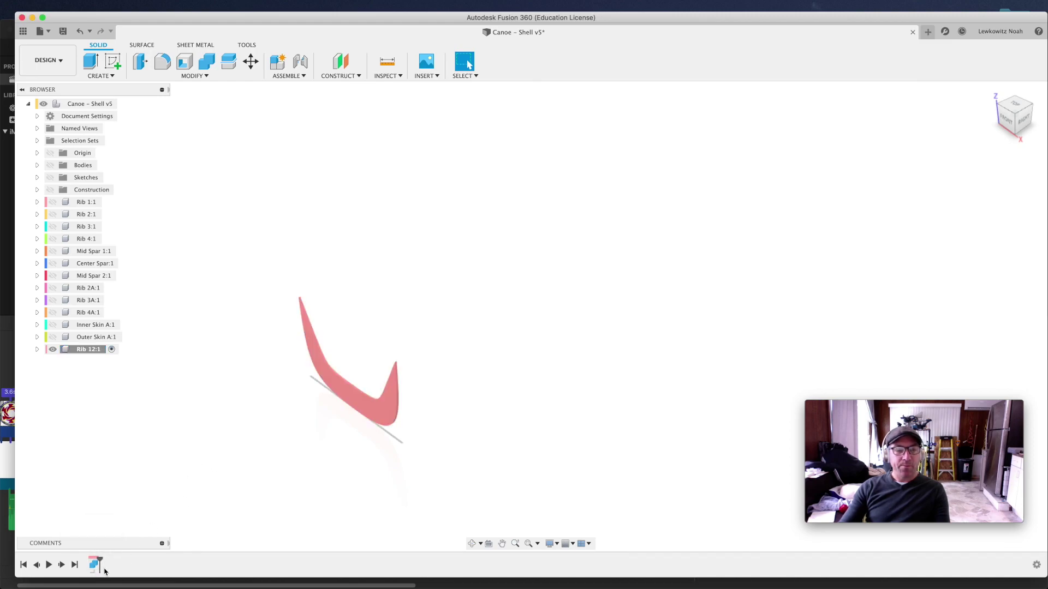
- Expand the Rib 12 component to inspect its joined rib body, and collapse the component again
click(37, 349)
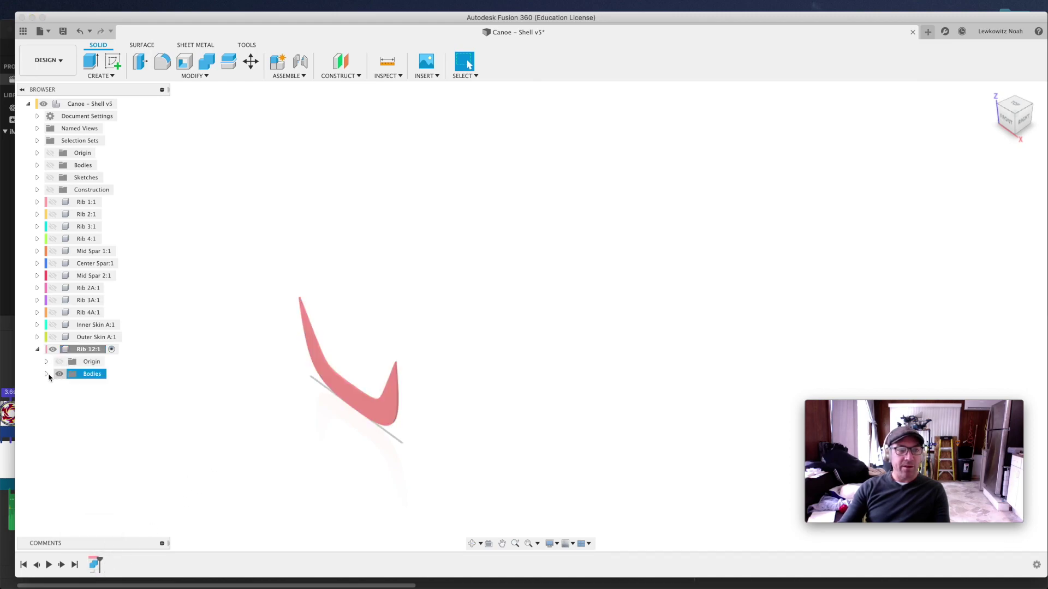
click(47, 374)
click(97, 386)
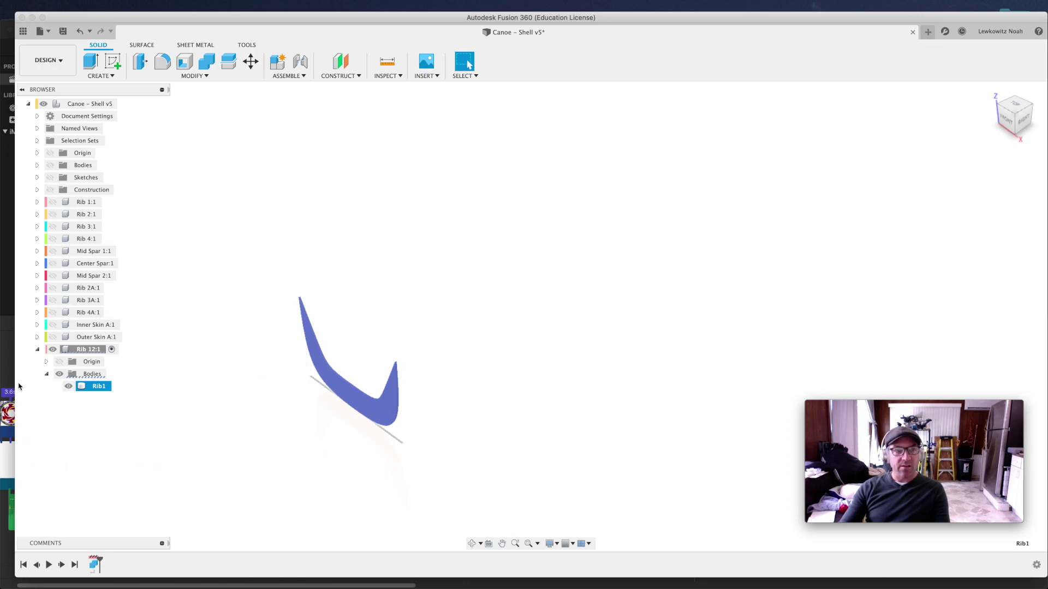
click(37, 349)
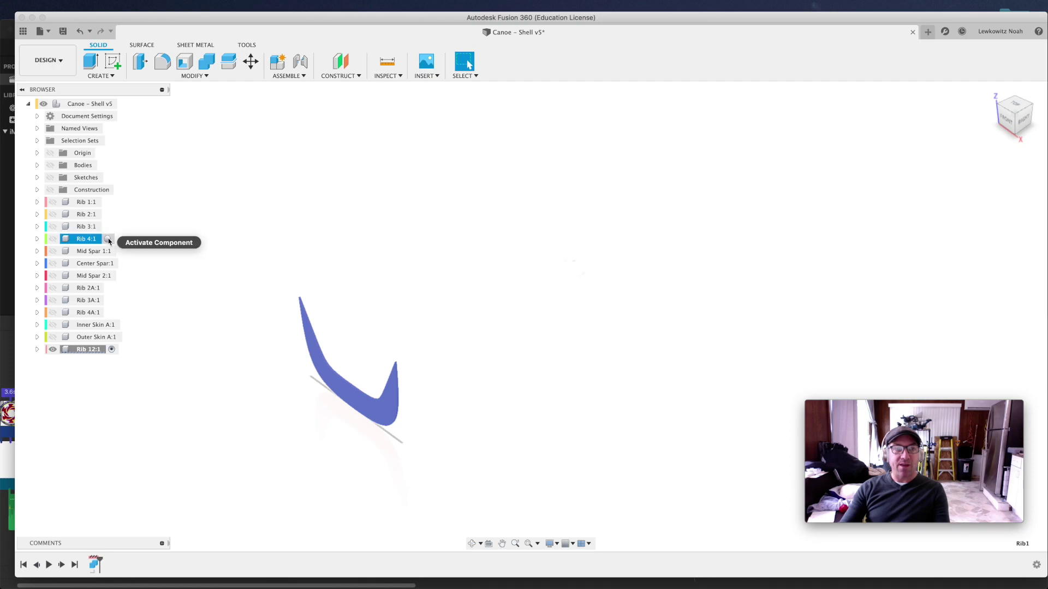
click(410, 261)
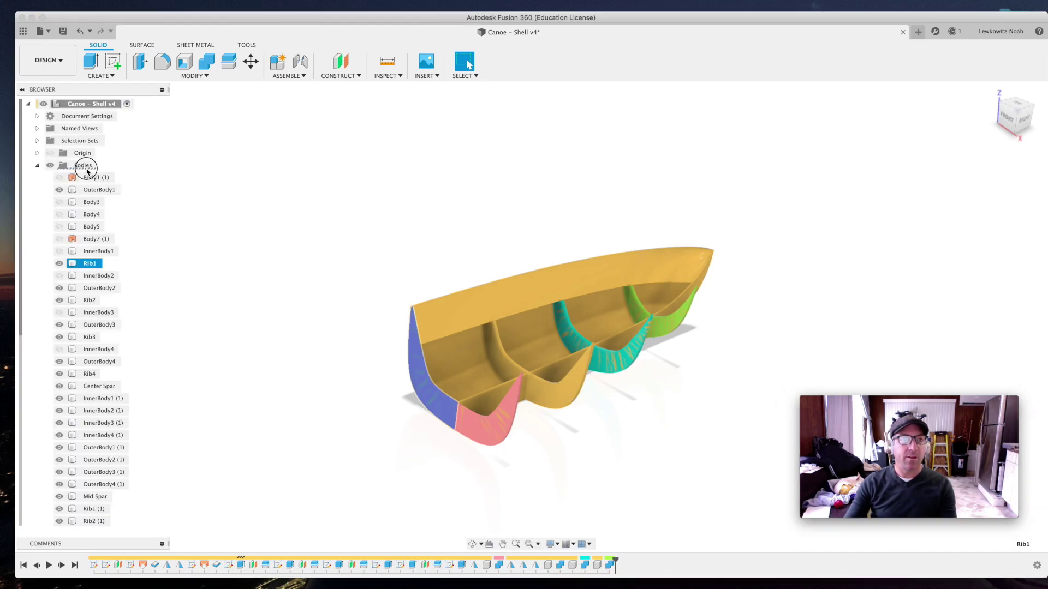
- Collapse the Bodies folder and hide it to isolate the rib components
click(59, 177)
click(38, 167)
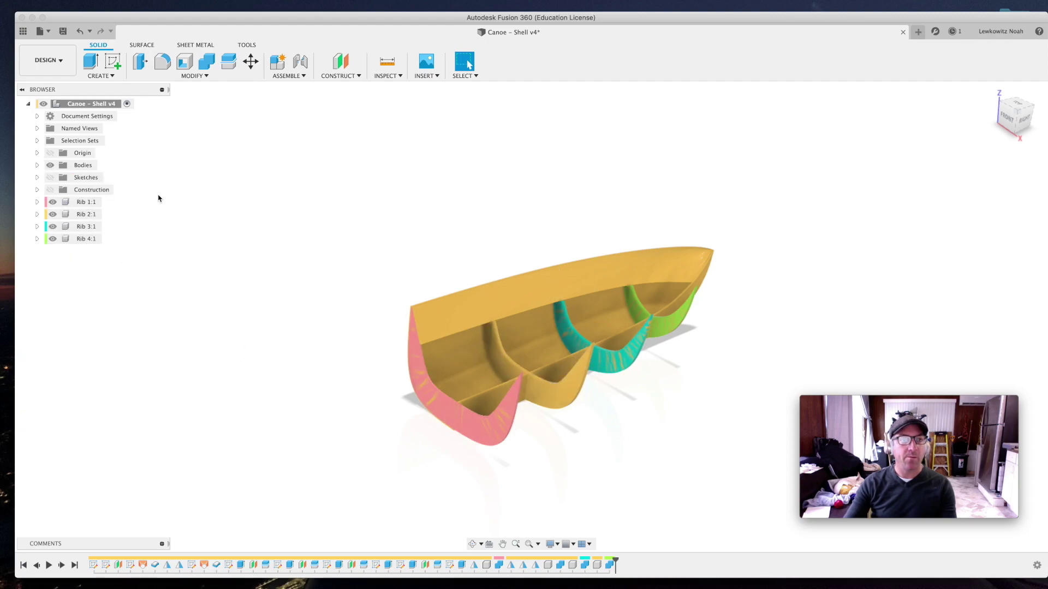
click(50, 166)
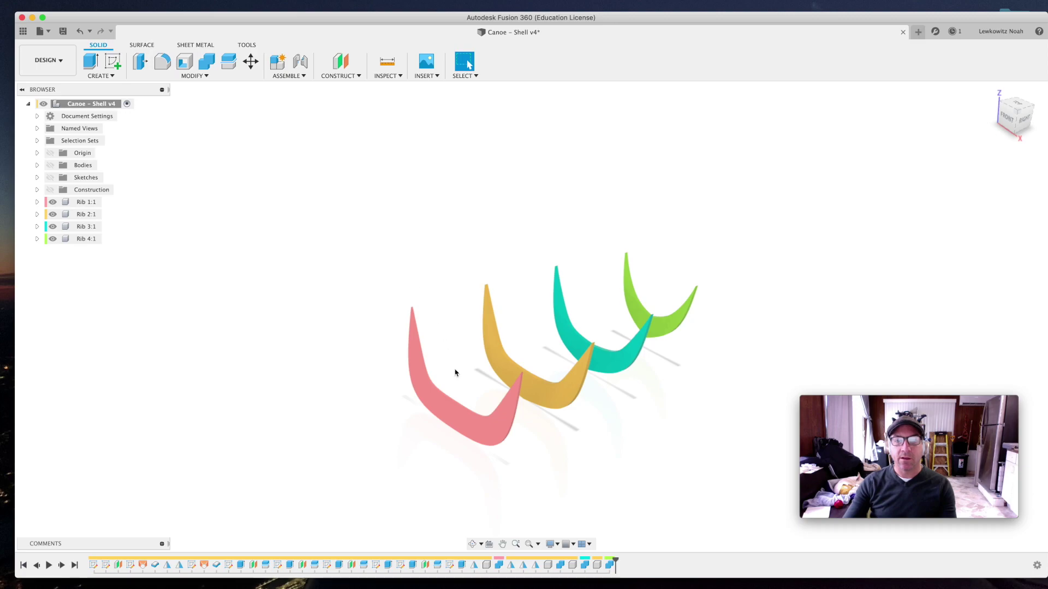
- Toggle the visibility of Rib 1 through Rib 4 off and on, one component at a time, to identify each rib
click(53, 202)
click(52, 202)
click(53, 214)
click(52, 214)
click(52, 226)
click(53, 226)
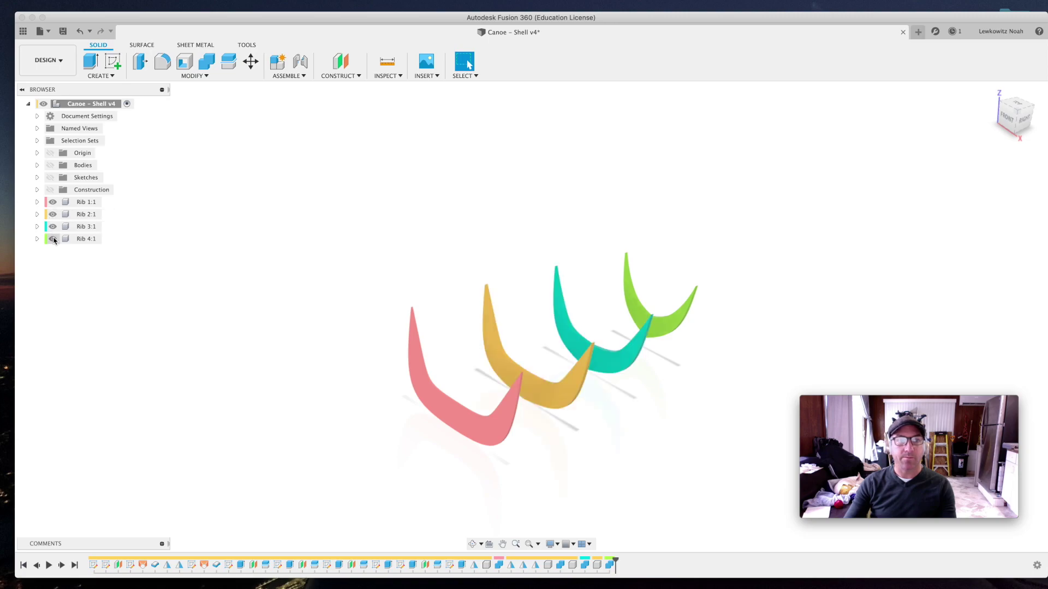
click(52, 239)
click(53, 238)
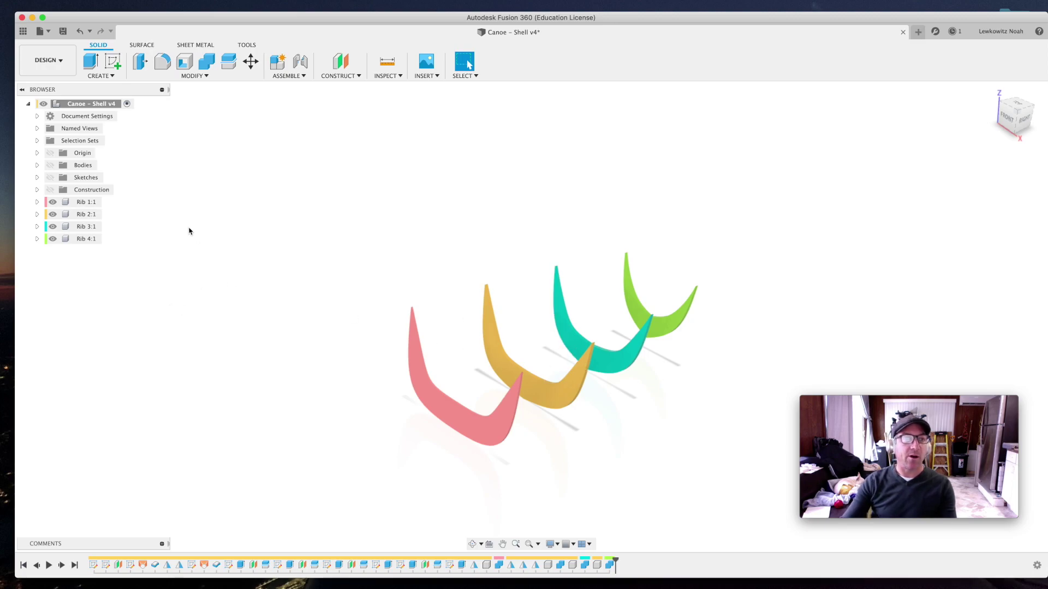
- Show and expand the Bodies folder, and mirror the Center Spar body across the vertical origin plane at the canoe's open end
click(50, 165)
click(36, 165)
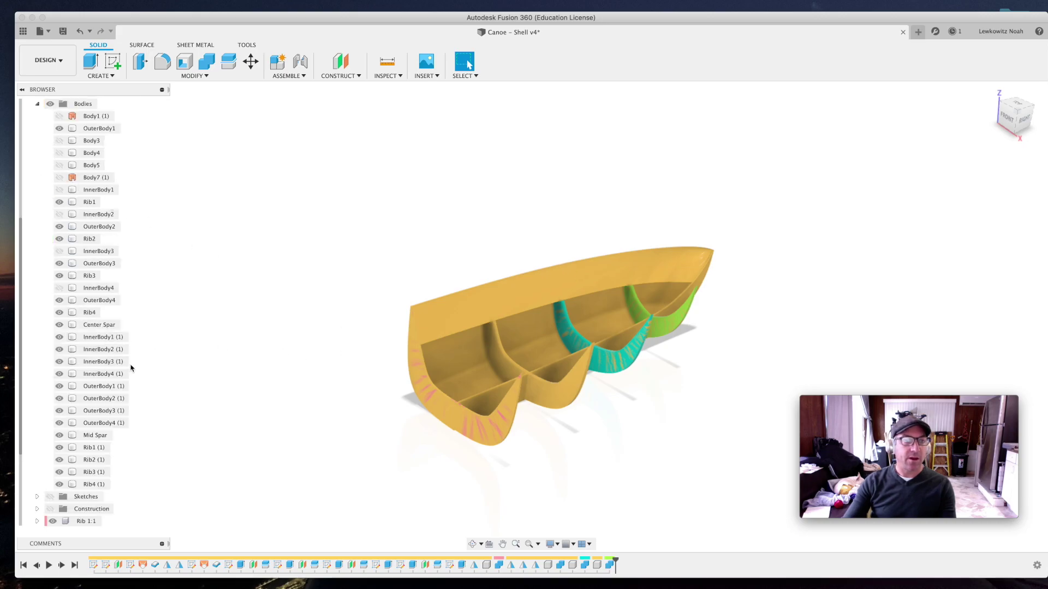
click(91, 326)
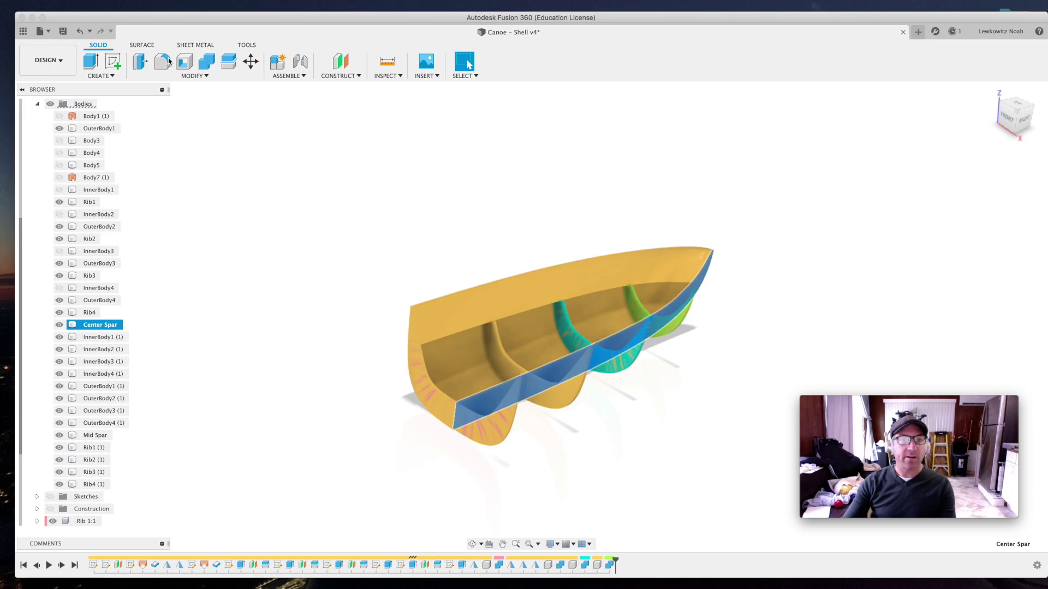
click(201, 77)
click(200, 77)
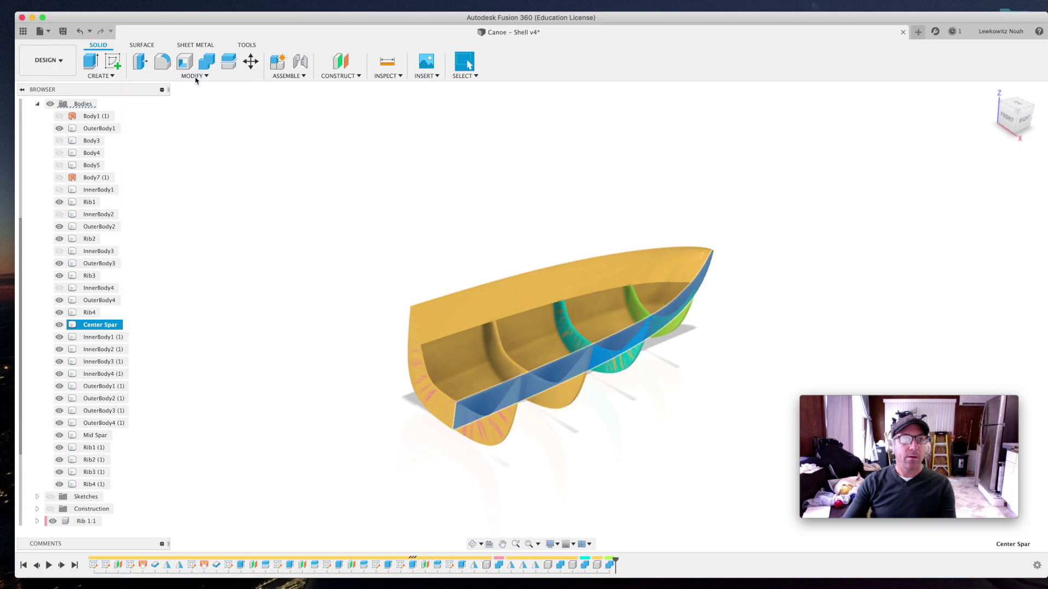
click(100, 76)
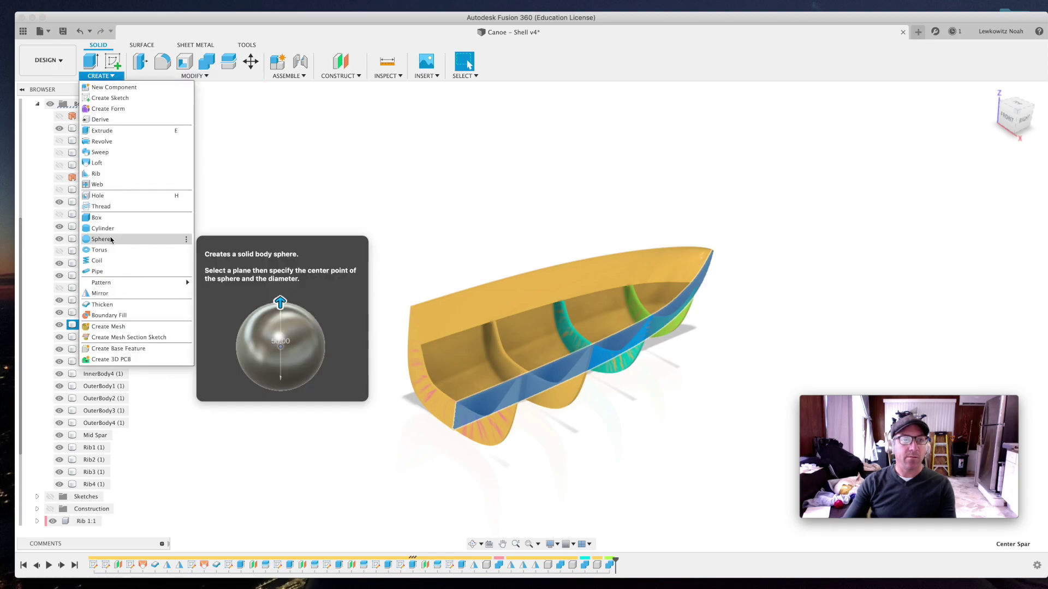
click(131, 294)
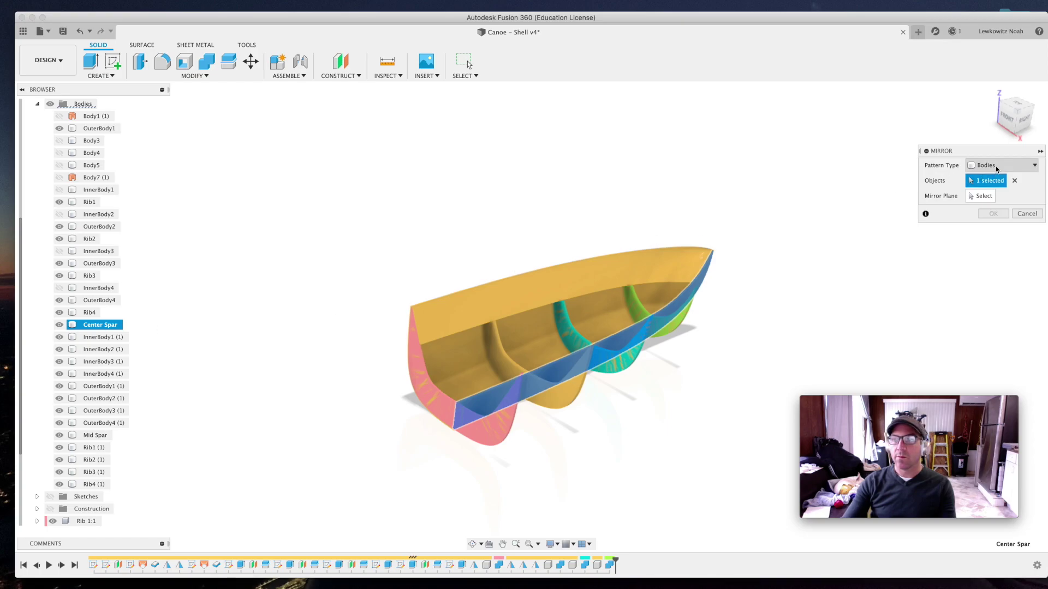
click(981, 197)
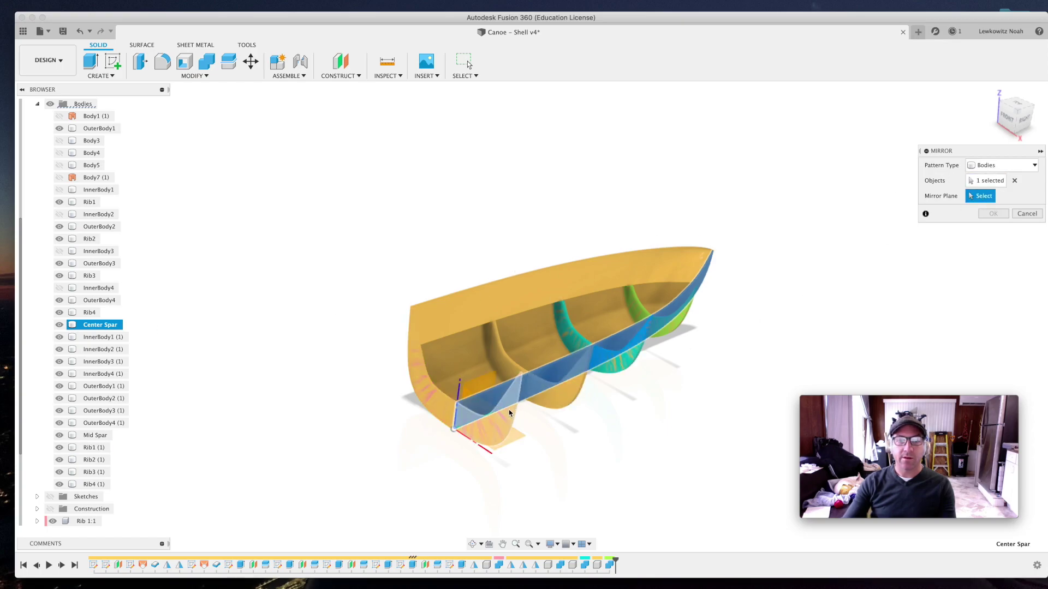
click(478, 408)
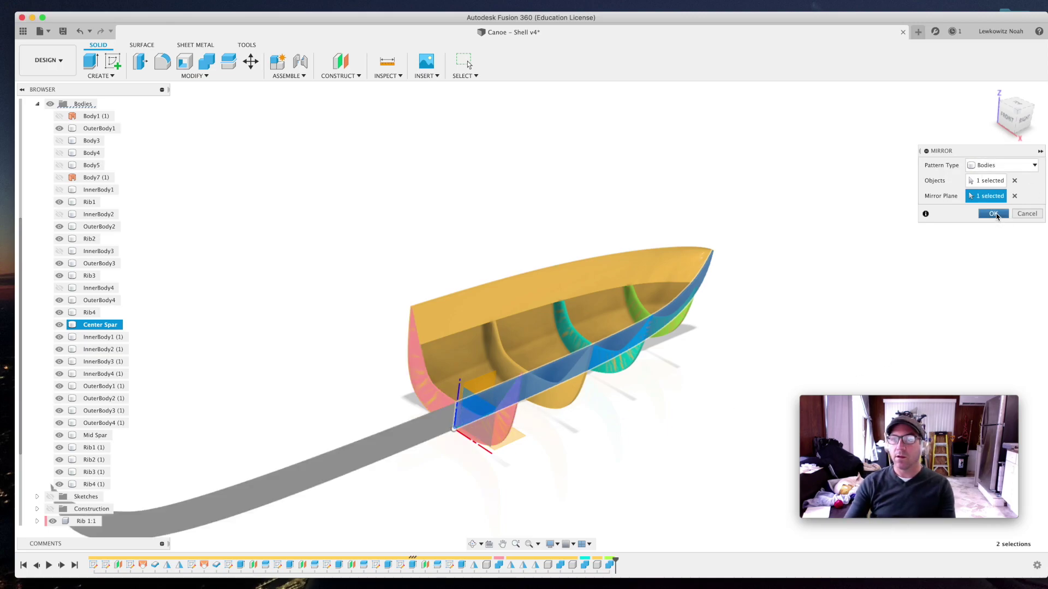
click(993, 214)
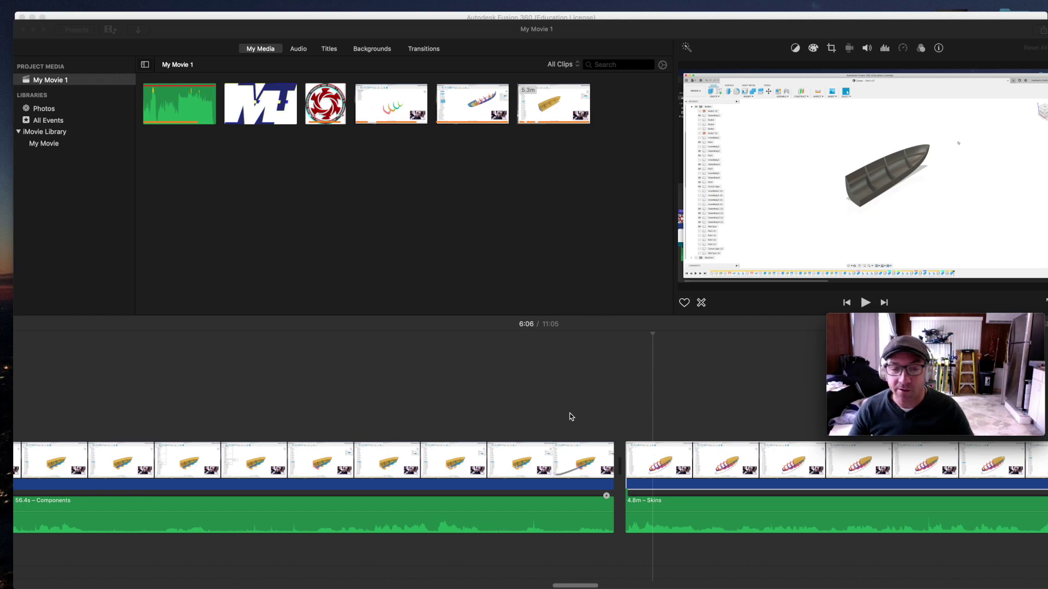
click(590, 472)
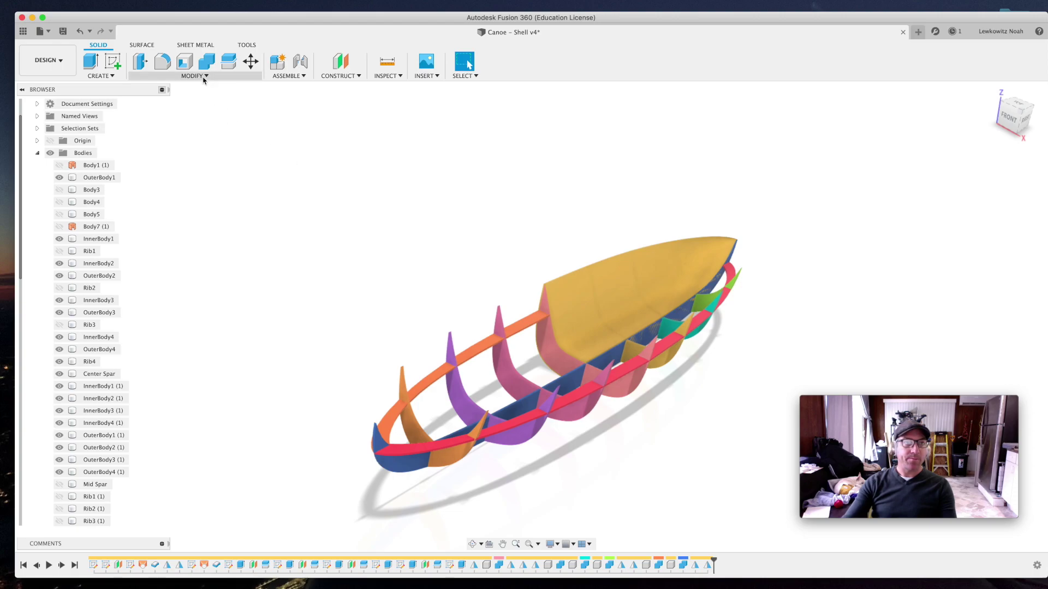
- Combine InnerBody4 (1) with the other seven inner skin bodies using Join, creating a new component and keeping the tool bodies
click(101, 76)
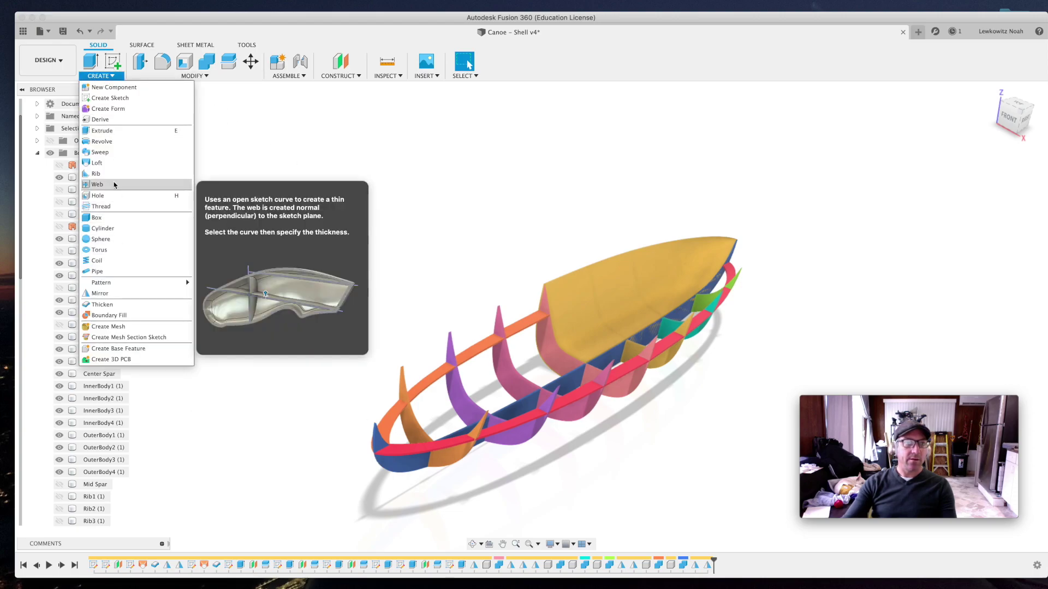
click(192, 76)
click(171, 155)
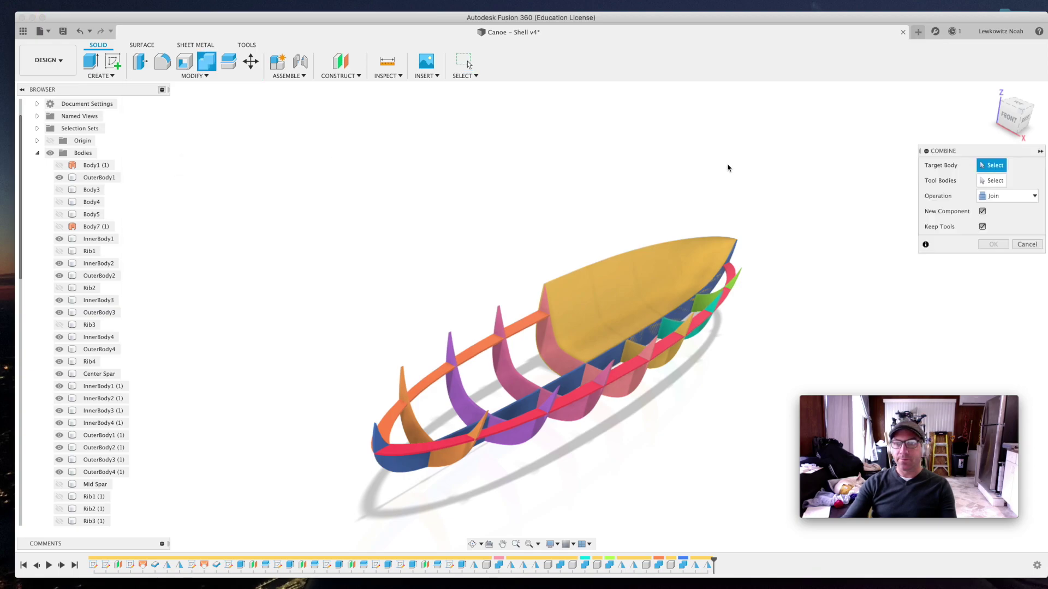
click(710, 258)
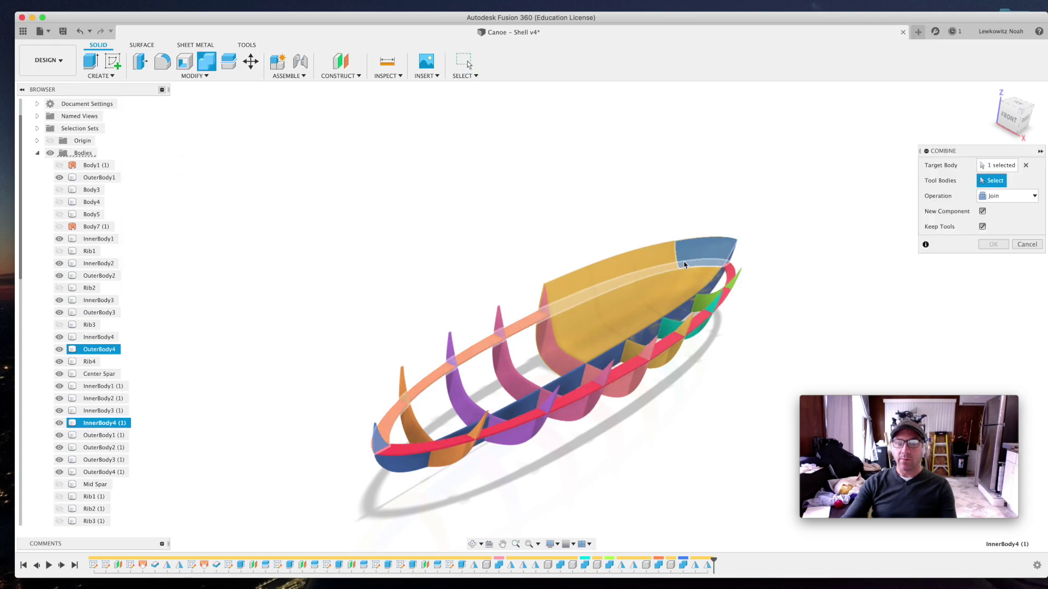
click(626, 271)
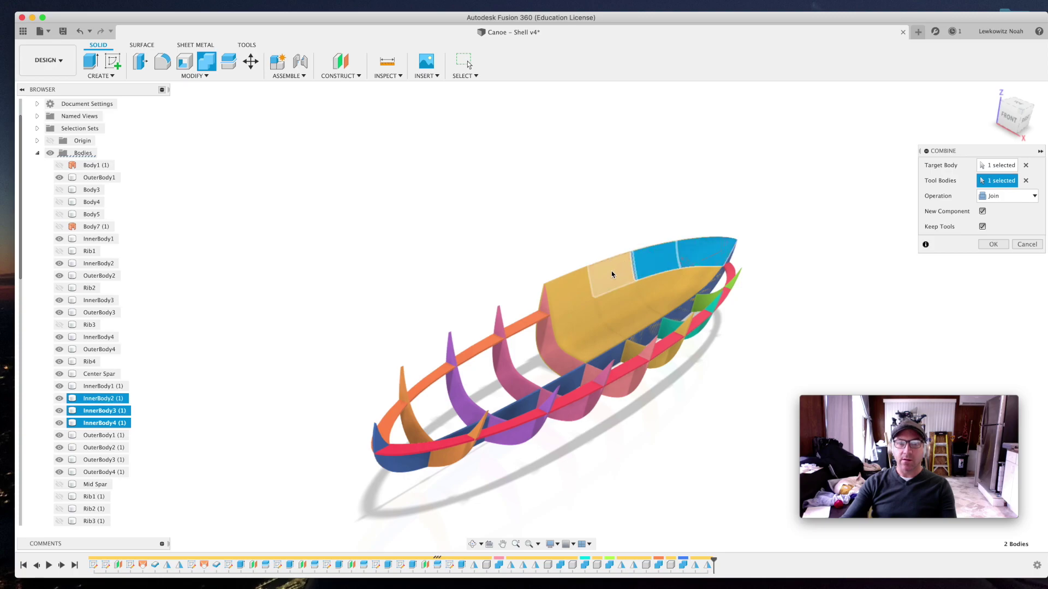
click(612, 270)
click(584, 326)
click(630, 312)
click(667, 294)
click(703, 275)
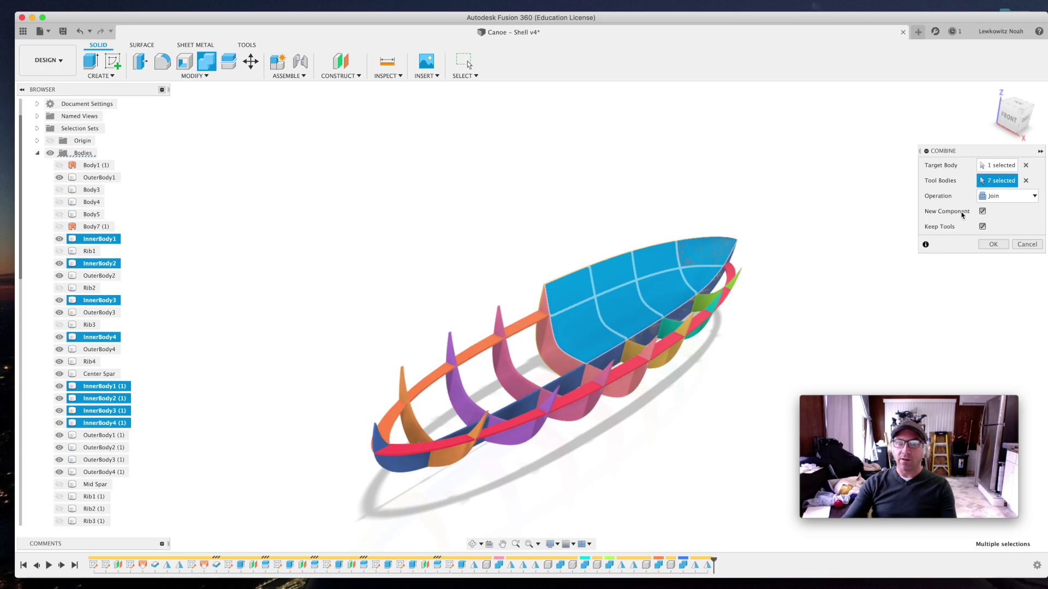
click(992, 245)
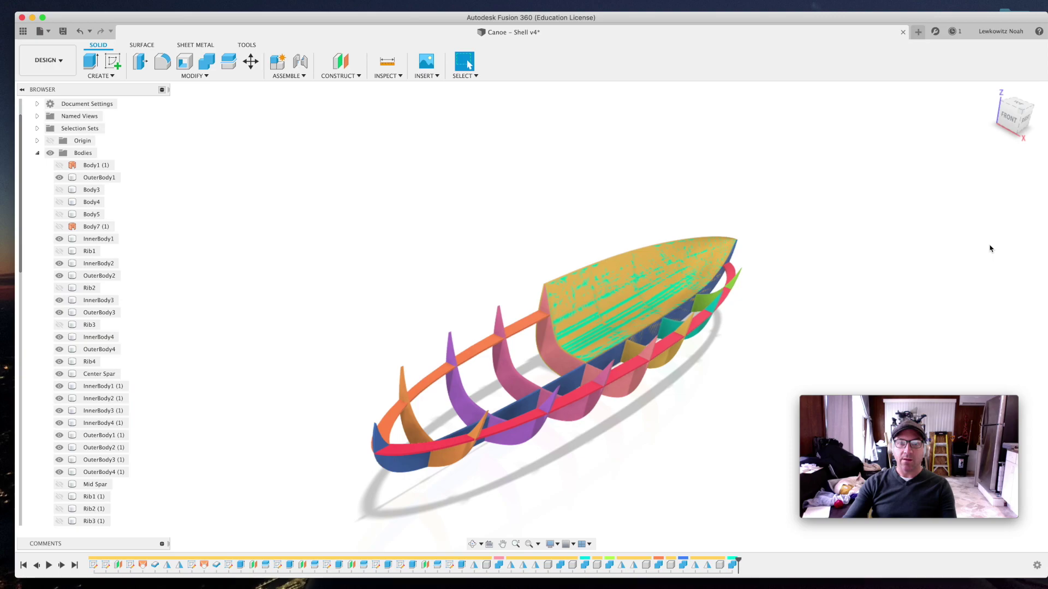
- Rename the new component holding the joined inner skin to Inner Skin A
scroll(84, 412, down, 5)
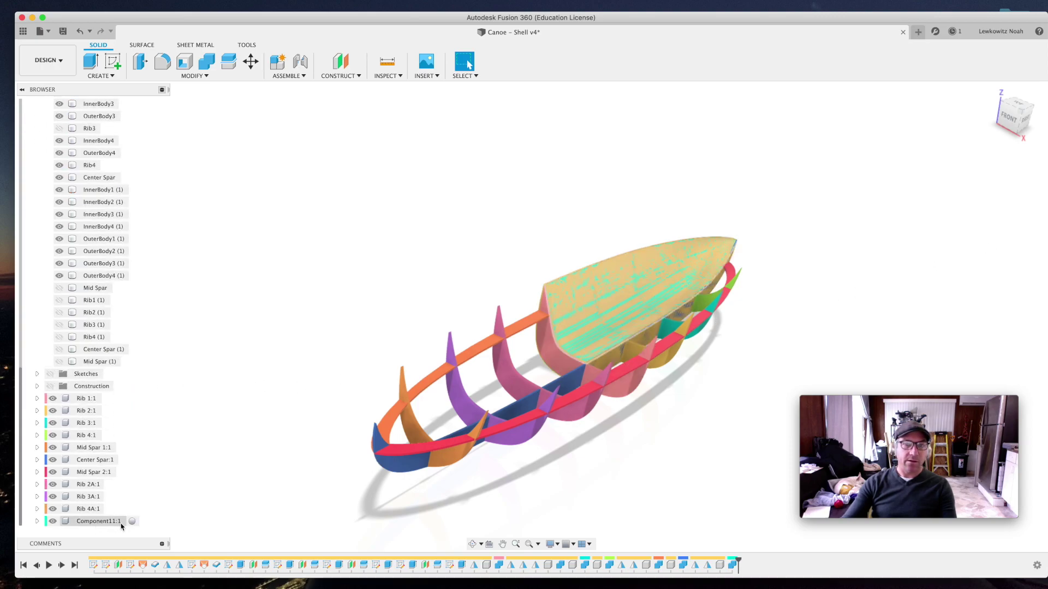
click(97, 522)
click(99, 522)
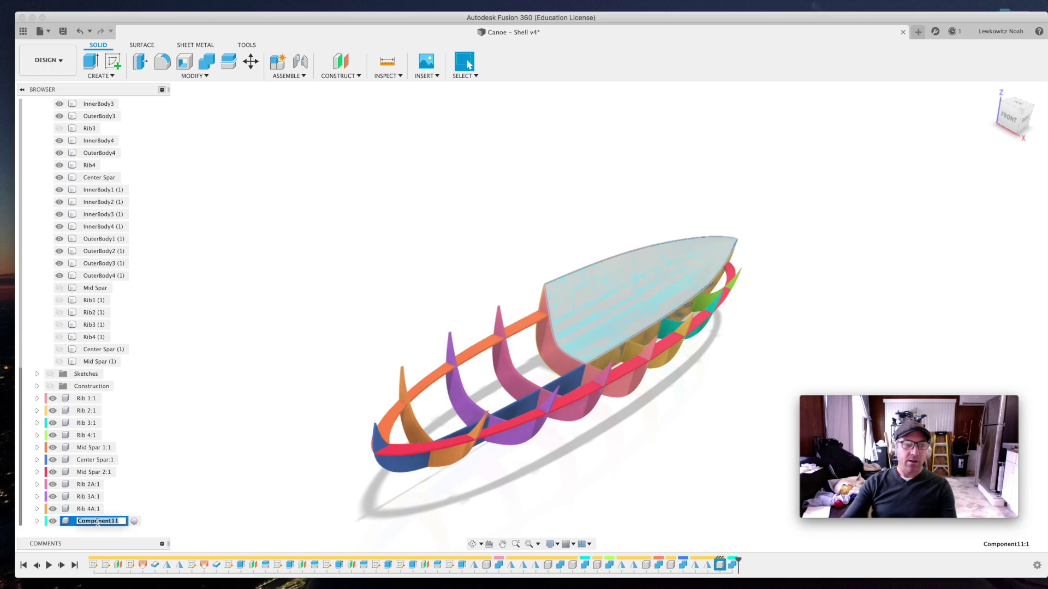
text(Inner)
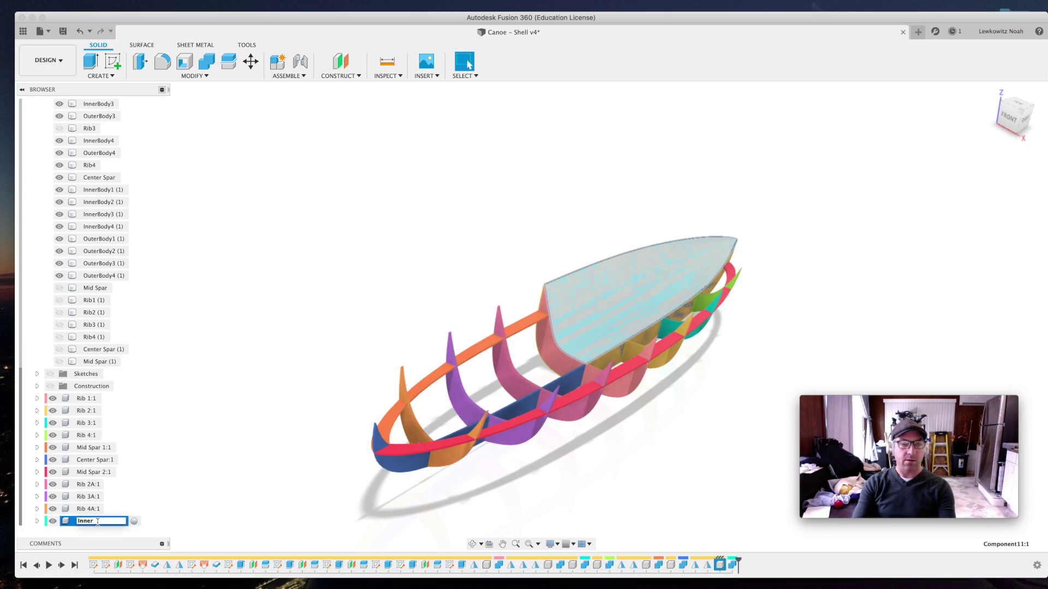
text( Skin A)
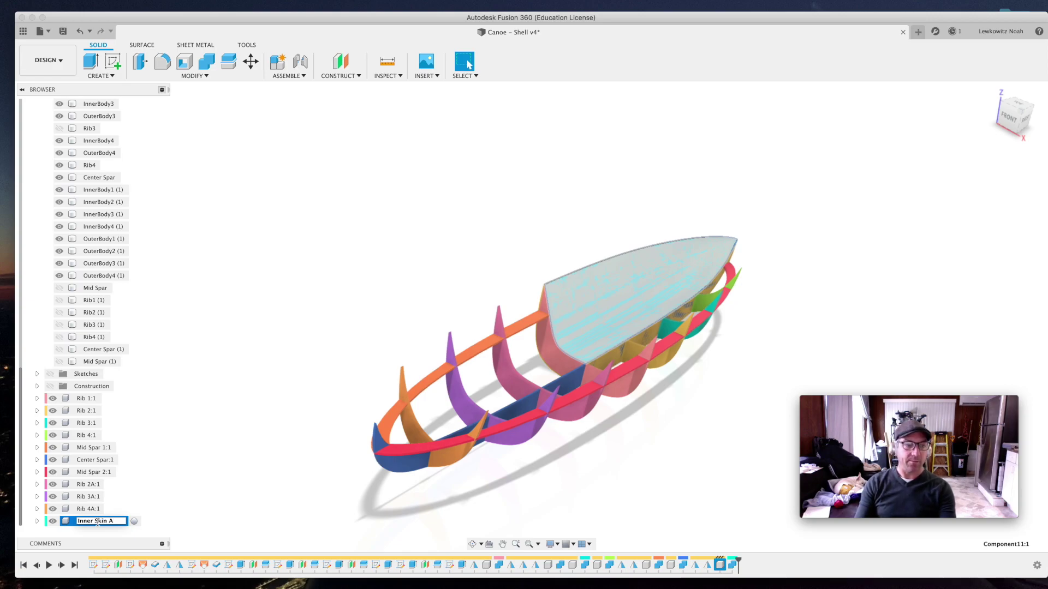
key(Return)
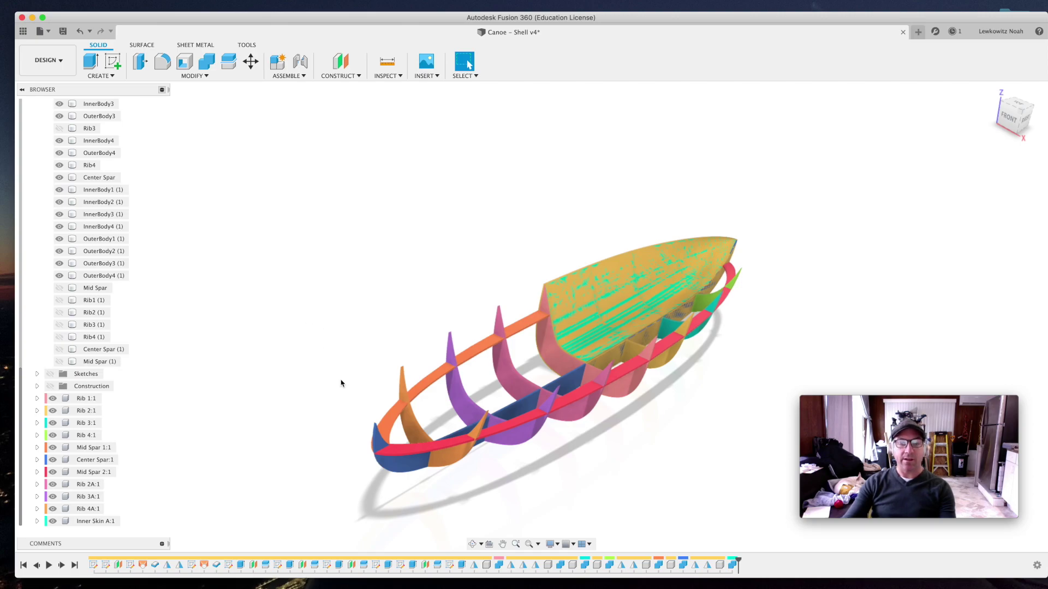
- Combine OuterBody1 (1) with the other seven outer skin bodies using Join, creating a new component and keeping the tool bodies
click(473, 544)
drag(462, 446, 513, 438)
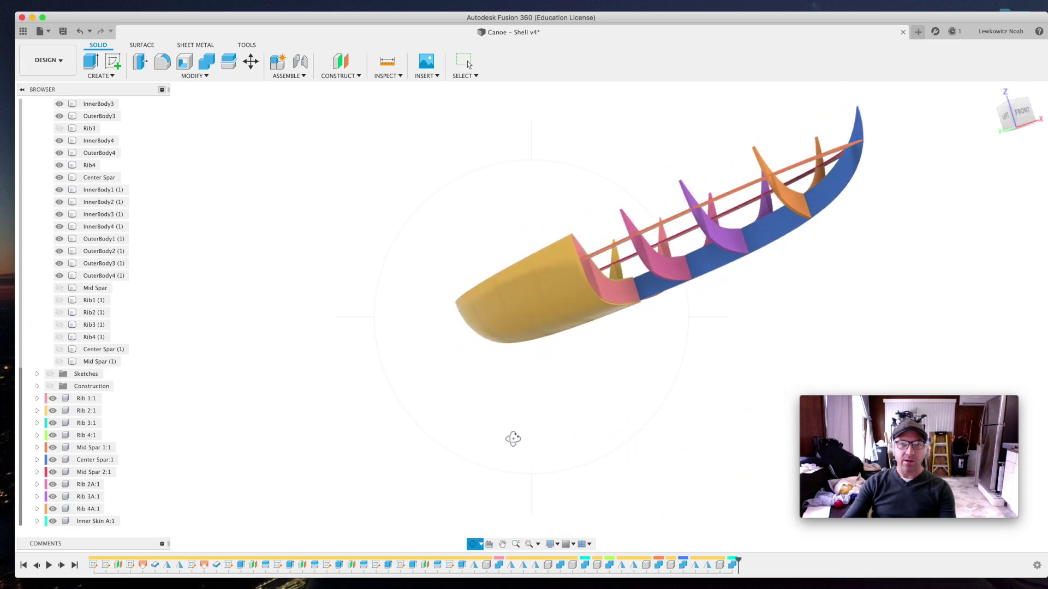
key(Escape)
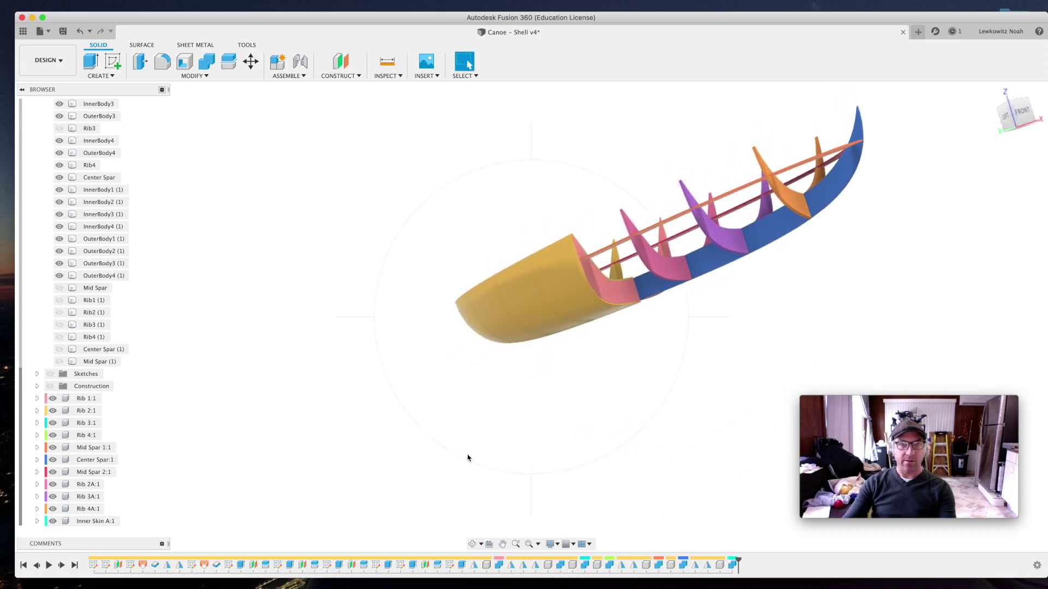
click(197, 77)
click(180, 162)
click(562, 251)
click(515, 274)
click(483, 291)
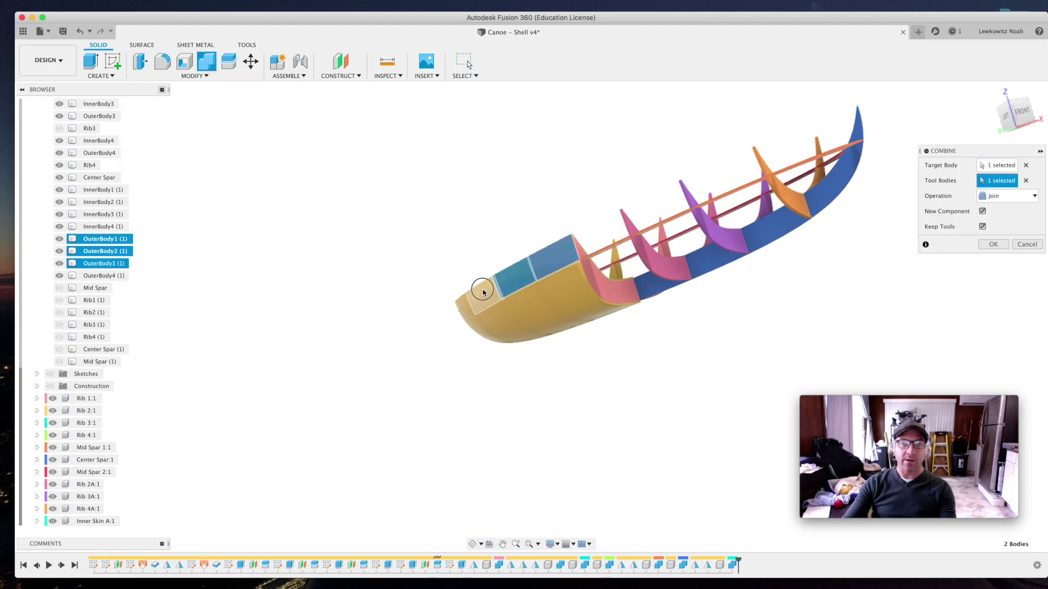
click(463, 300)
click(468, 312)
click(477, 335)
click(492, 317)
click(530, 310)
click(577, 300)
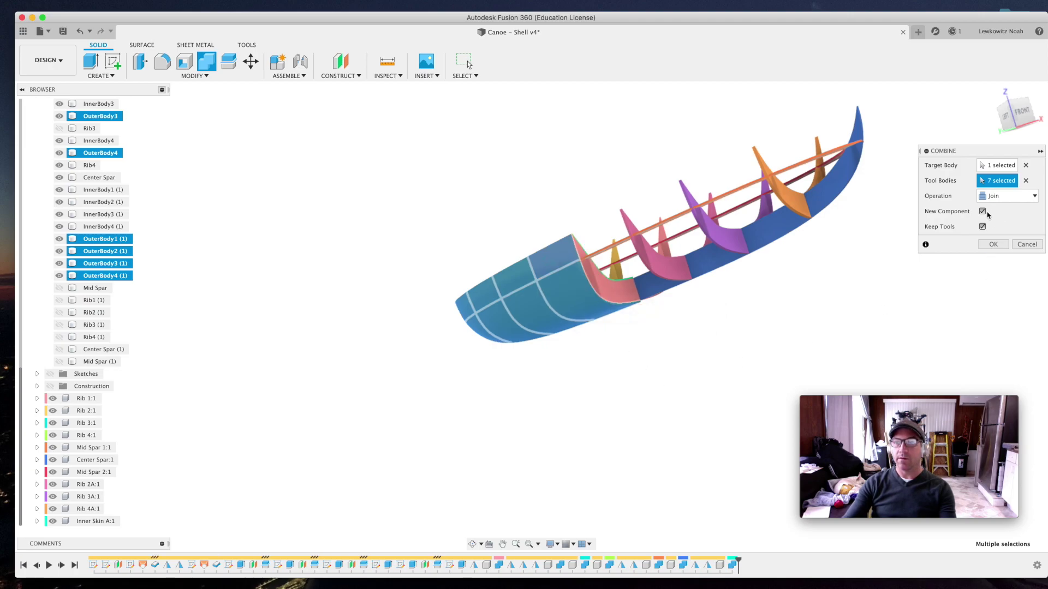
click(992, 245)
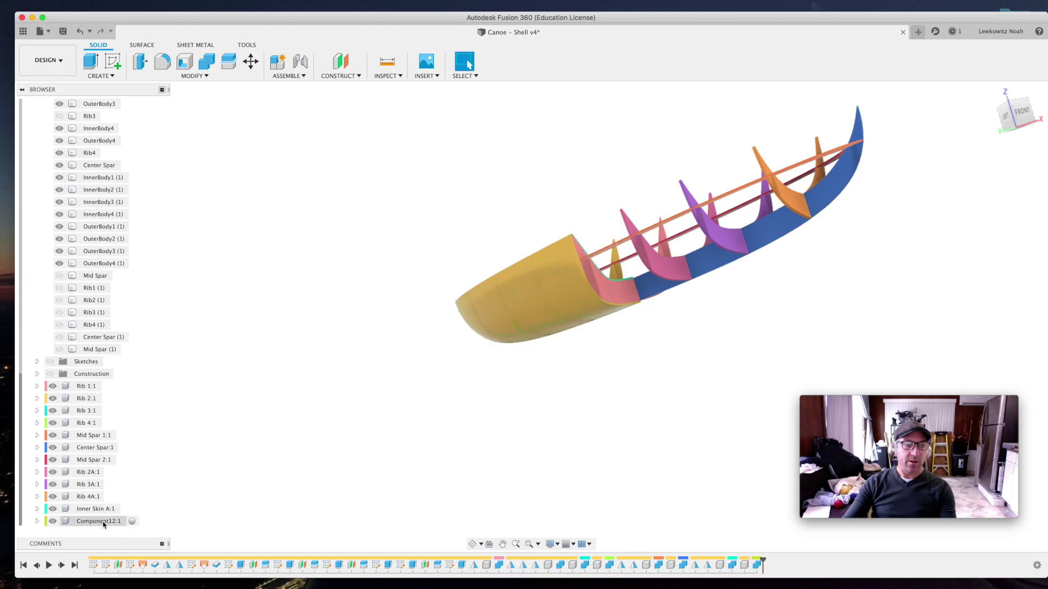
- Rename the new component holding the joined outer skin to Outer Skin A
click(100, 522)
double_click(100, 522)
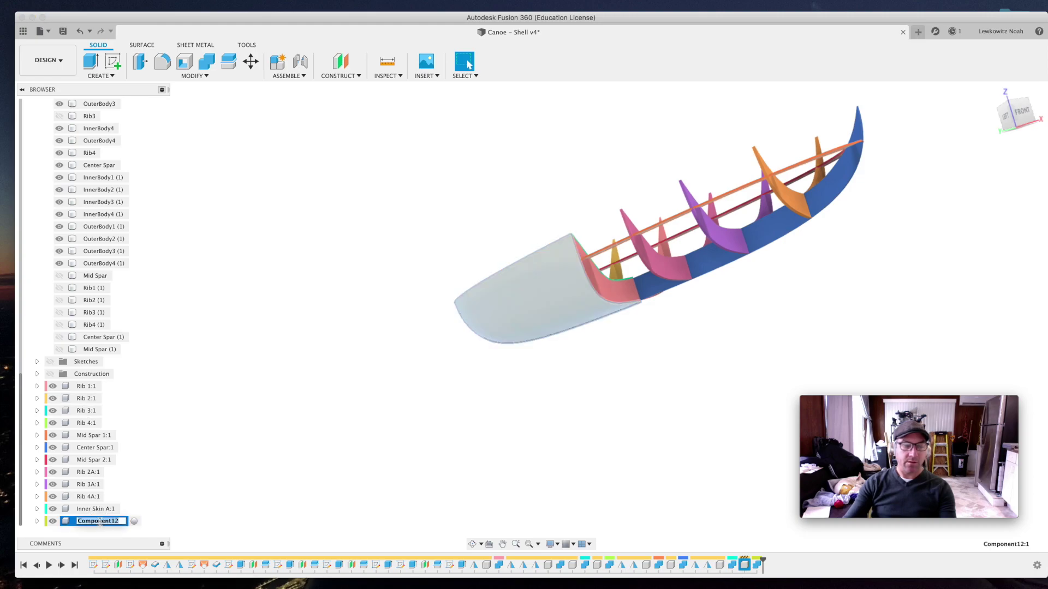
text(Outer Skin A)
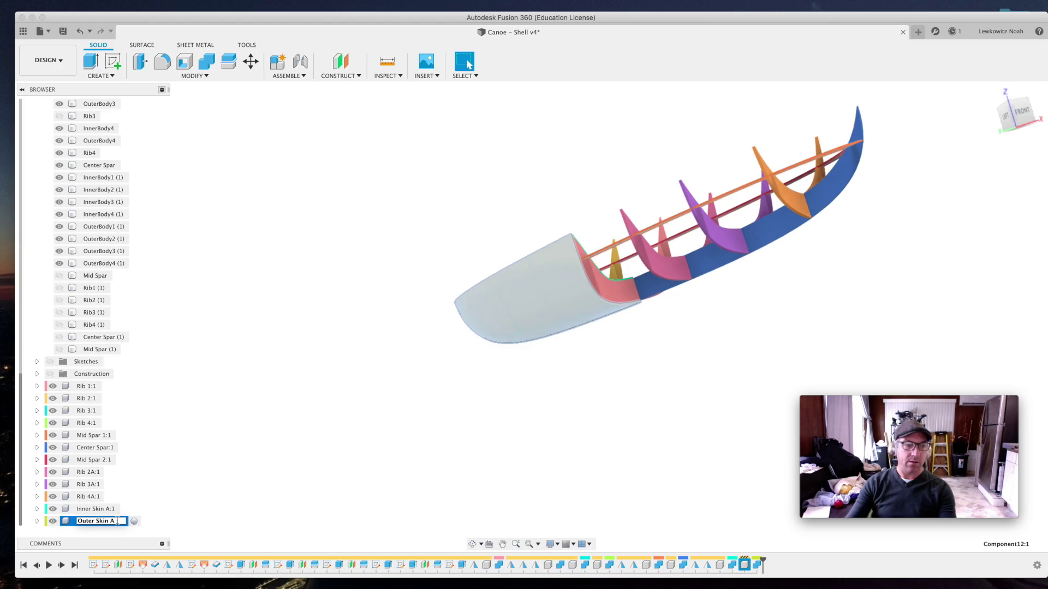
key(Return)
click(266, 481)
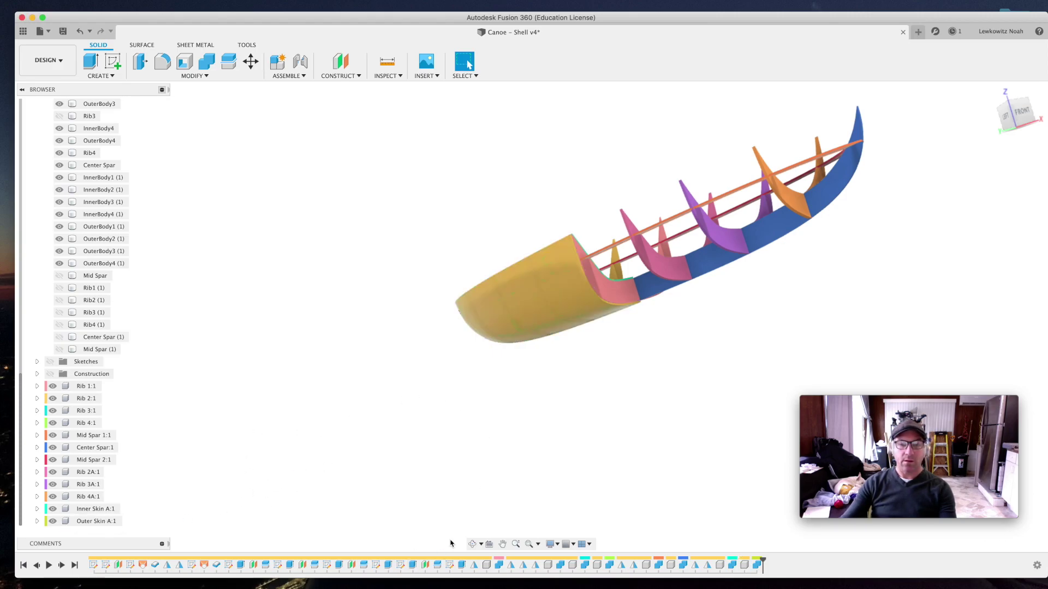
- Hide the original bodies by turning off the Bodies folder's visibility, and collapse the folder
click(472, 544)
drag(667, 307, 370, 304)
scroll(203, 284, down, 5)
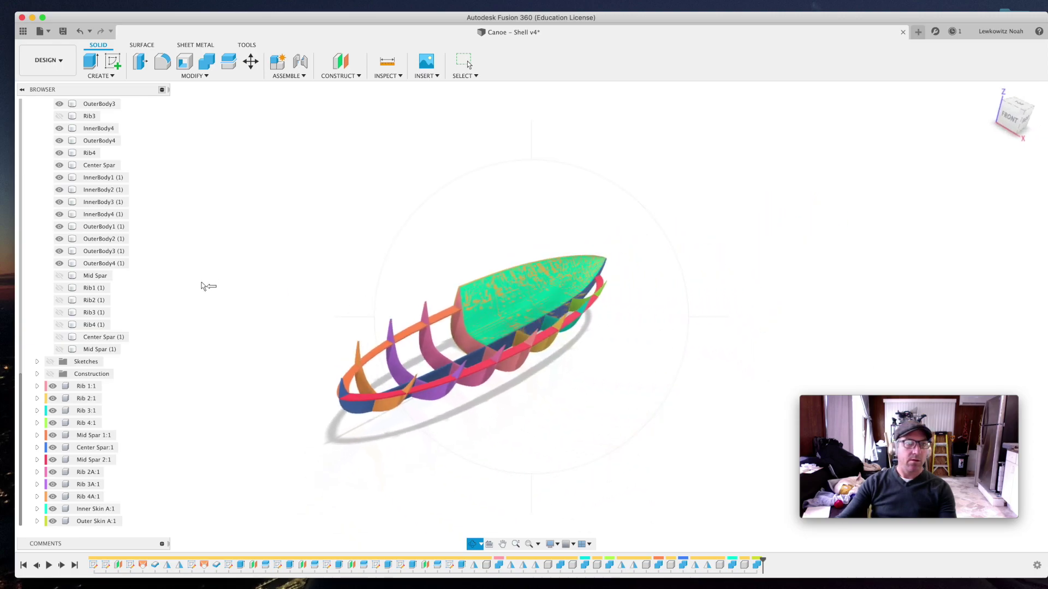
scroll(203, 284, up, 2)
key(Escape)
scroll(93, 251, up, 10)
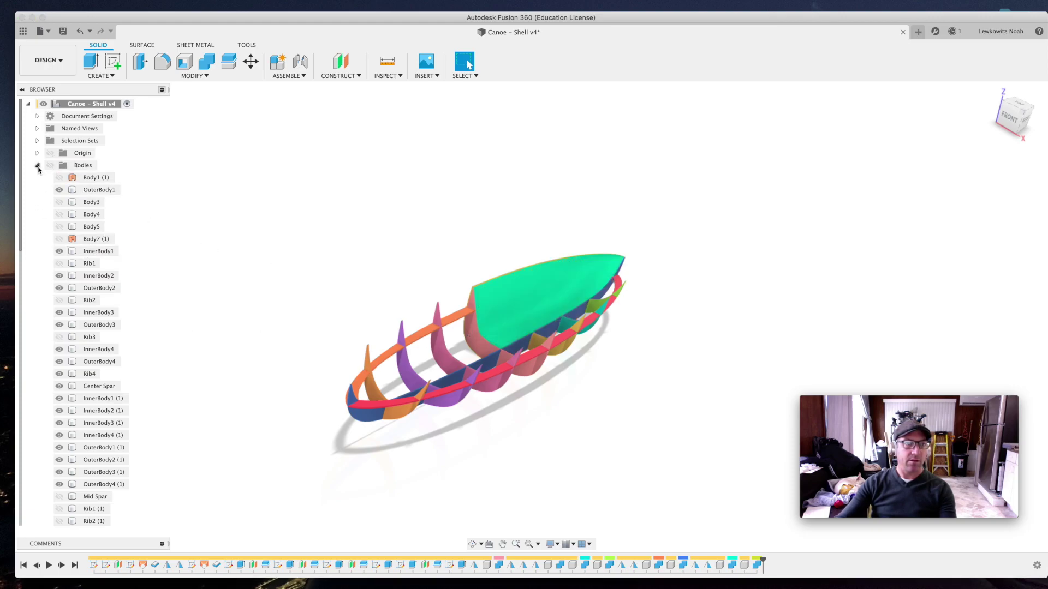
click(38, 166)
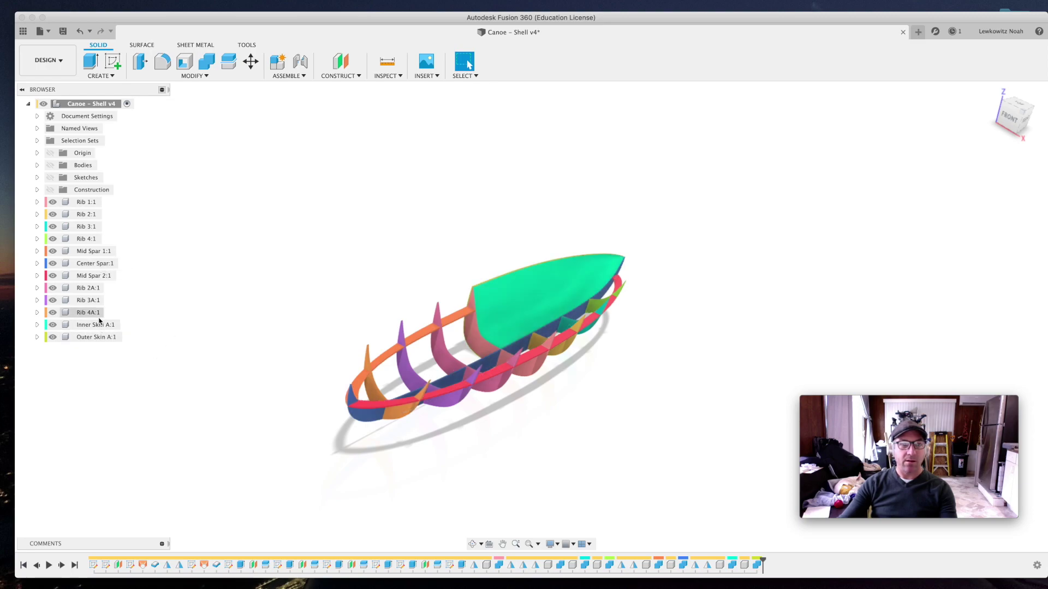
- Examine the canoe's ribs, spars and skin components from above, the side and underneath
click(473, 544)
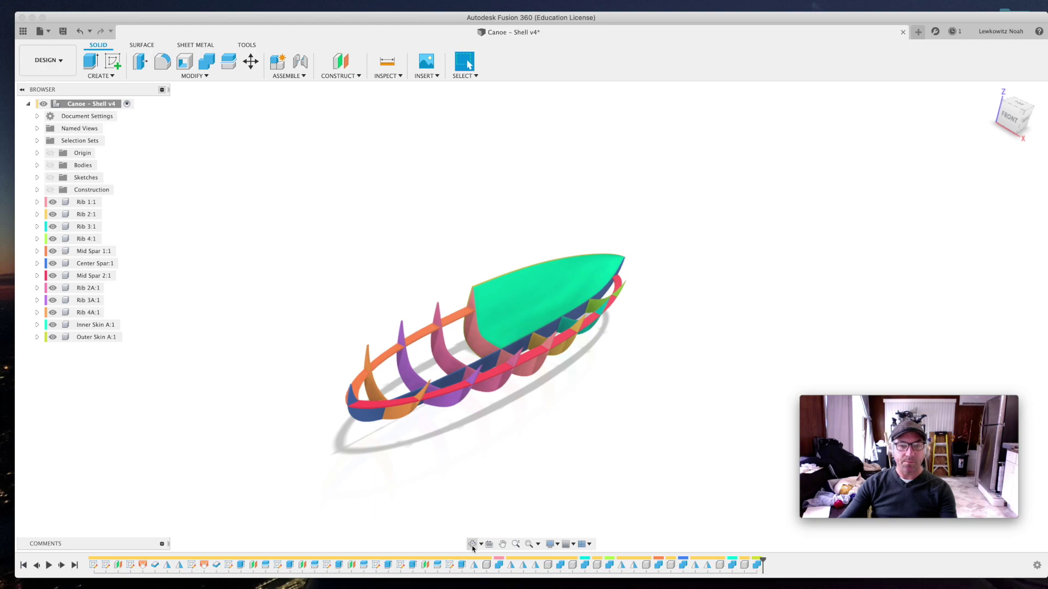
drag(461, 466, 486, 407)
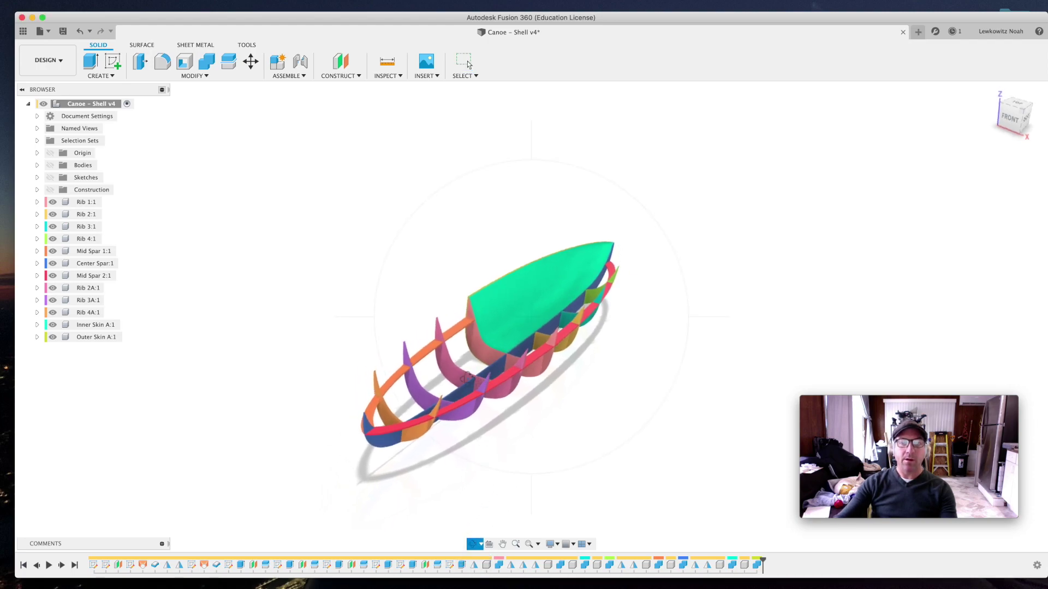
drag(462, 360, 519, 359)
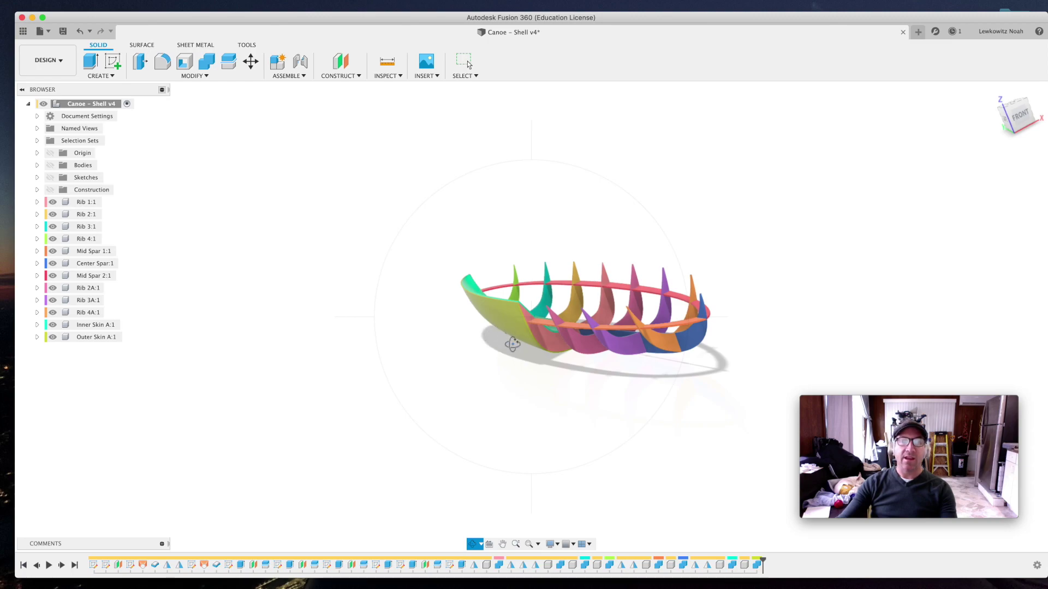
mouse_move(541, 373)
mouse_down()
mouse_move(588, 354)
mouse_move(552, 370)
mouse_up()
mouse_move(499, 349)
mouse_down()
mouse_move(521, 335)
mouse_move(480, 349)
mouse_move(511, 347)
mouse_up()
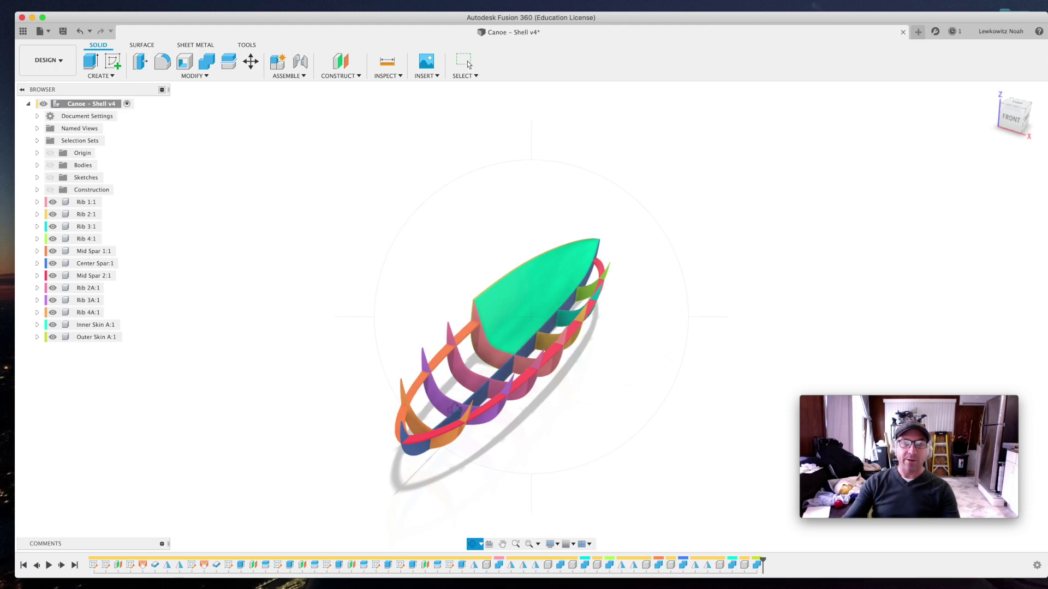
drag(453, 413, 491, 355)
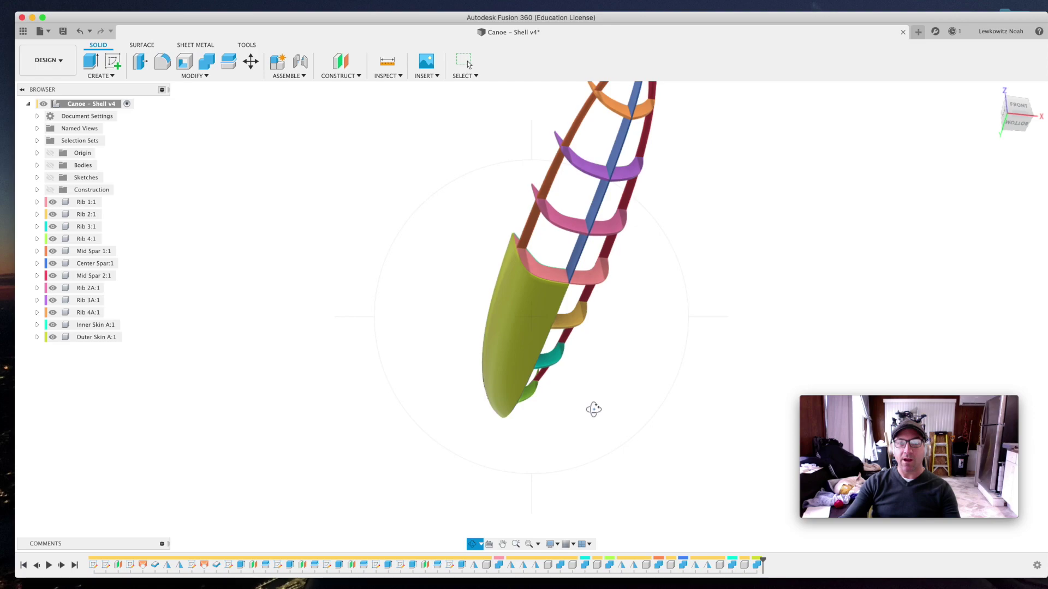